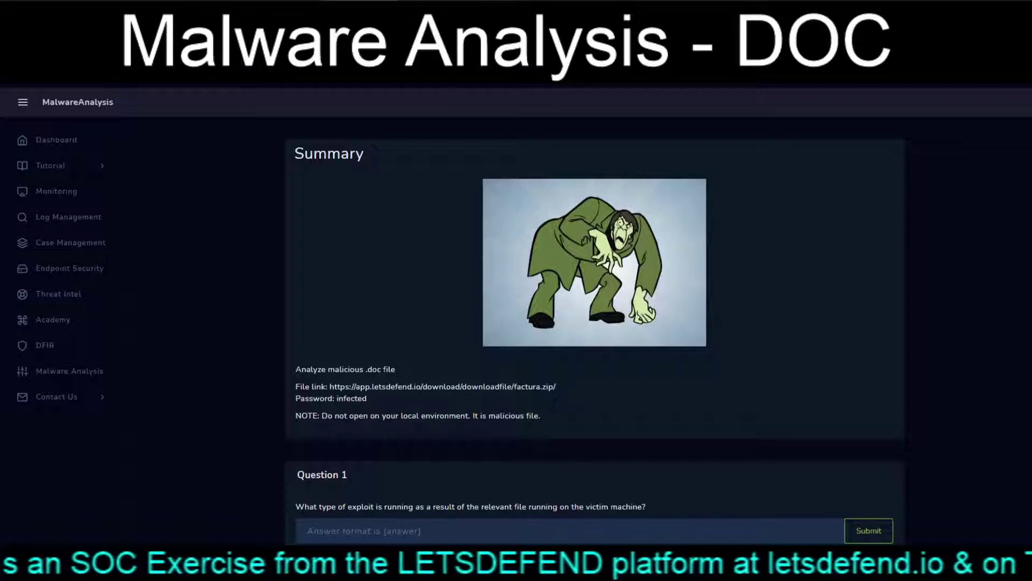
- Review the challenge summary and the list of questions about the malicious .doc file
{"action": "scroll", "coordinate": [594, 318], "scroll_direction": "down", "scroll_amount": 1}
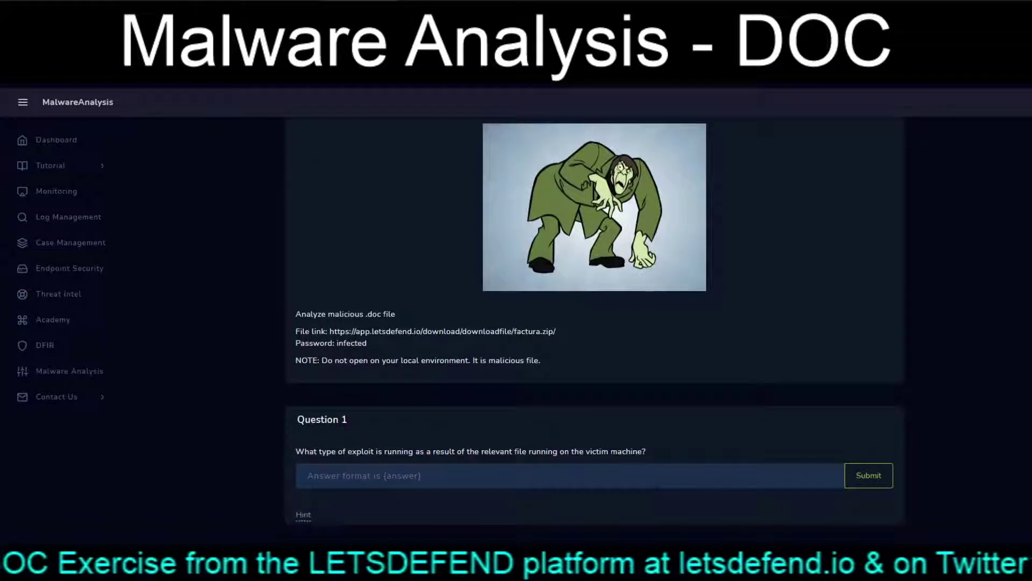
{"action": "scroll", "coordinate": [595, 317], "scroll_direction": "down", "scroll_amount": 10}
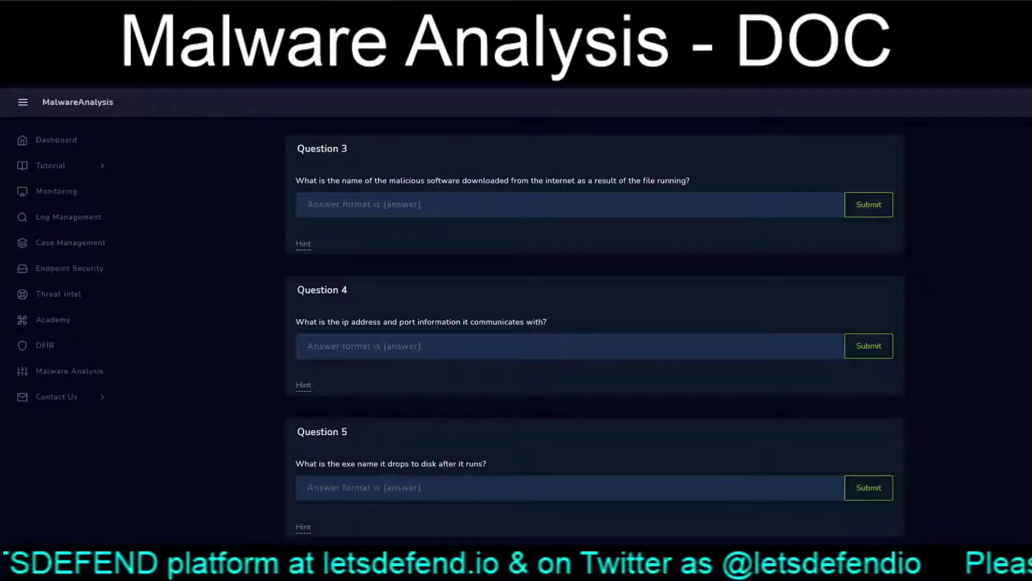
{"action": "scroll", "coordinate": [595, 317], "scroll_direction": "up", "scroll_amount": 10}
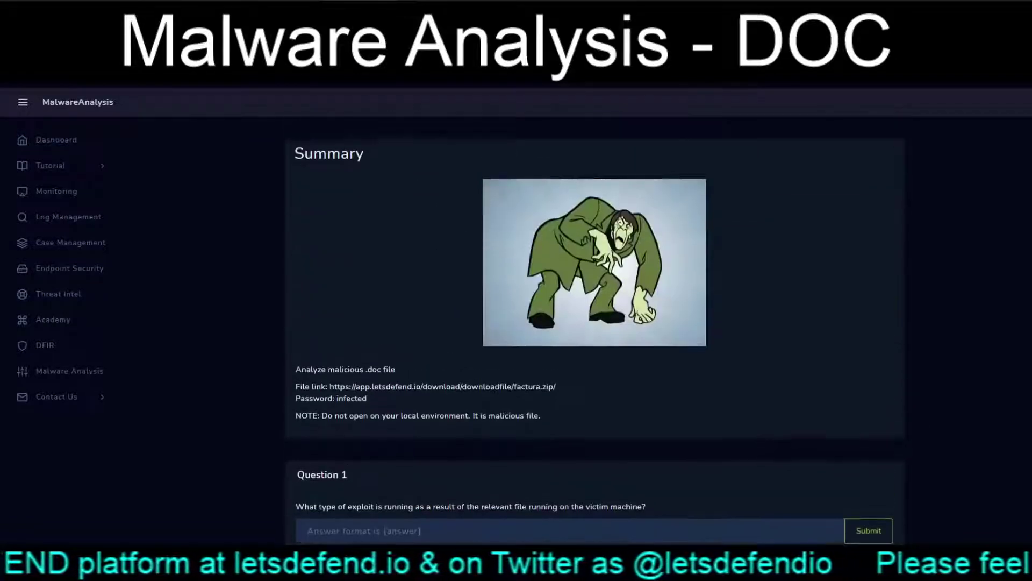
{"action": "scroll", "coordinate": [596, 316], "scroll_direction": "down", "scroll_amount": 4}
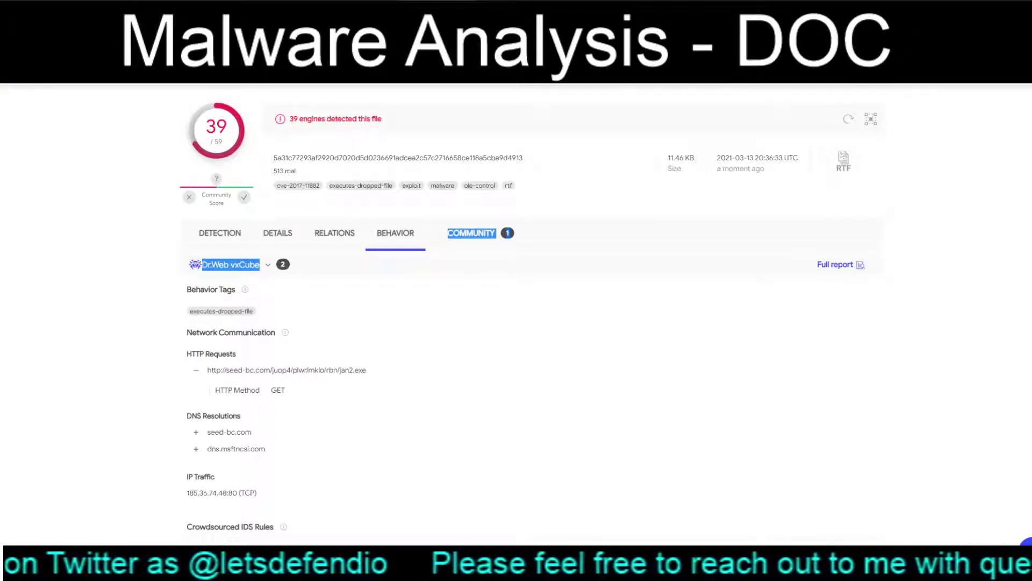
- Copy the file's tags from the VirusTotal report and try submitting only {cve-2017-11882 } as the answer to Question 1
{"action": "triple_click", "coordinate": [312, 185]}
{"action": "key", "text": "ctrl+c"}
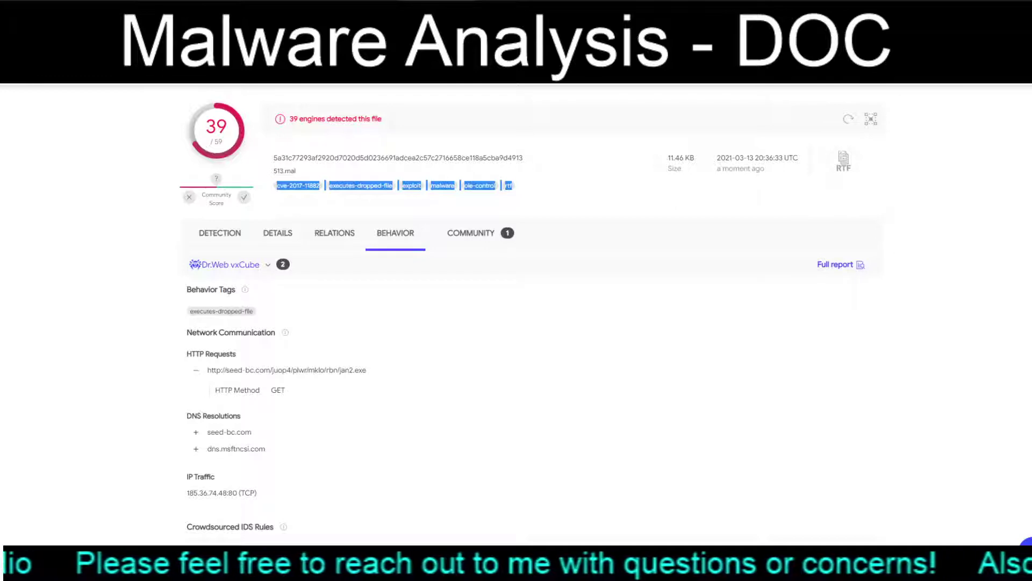
{"action": "left_click", "coordinate": [221, 233]}
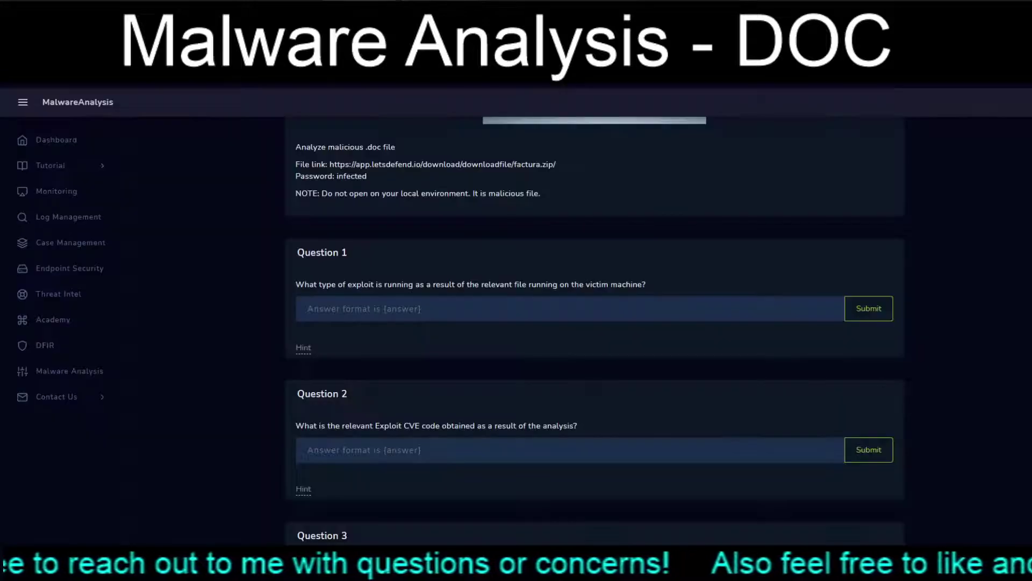
{"action": "left_click", "coordinate": [308, 309]}
{"action": "type", "text": "{"}
{"action": "key", "text": "ctrl+v"}
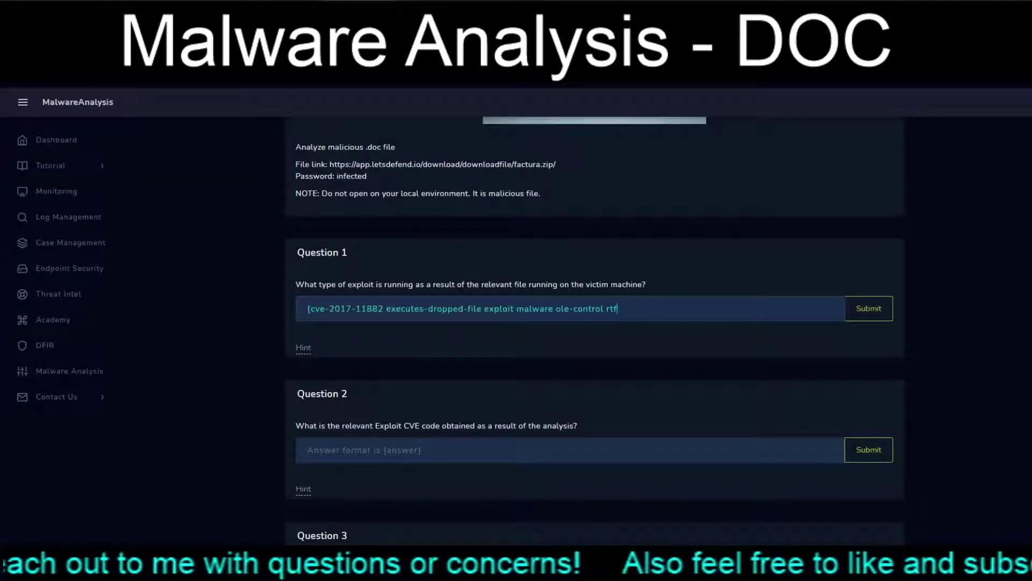
{"action": "type", "text": "}"}
{"action": "key", "text": "BackSpace"}
{"action": "key", "text": "BackSpace"}
{"action": "key", "text": "BackSpace"}
{"action": "key", "text": "BackSpace"}
{"action": "key", "text": "BackSpace"}
{"action": "key", "text": "BackSpace"}
{"action": "key", "text": "BackSpace"}
{"action": "key", "text": "BackSpace"}
{"action": "key", "text": "BackSpace"}
{"action": "key", "text": "BackSpace"}
{"action": "key", "text": "BackSpace"}
{"action": "key", "text": "BackSpace"}
{"action": "key", "text": "BackSpace"}
{"action": "key", "text": "BackSpace"}
{"action": "key", "text": "BackSpace"}
{"action": "key", "text": "BackSpace"}
{"action": "key", "text": "BackSpace"}
{"action": "key", "text": "BackSpace"}
{"action": "key", "text": "BackSpace"}
{"action": "key", "text": "BackSpace"}
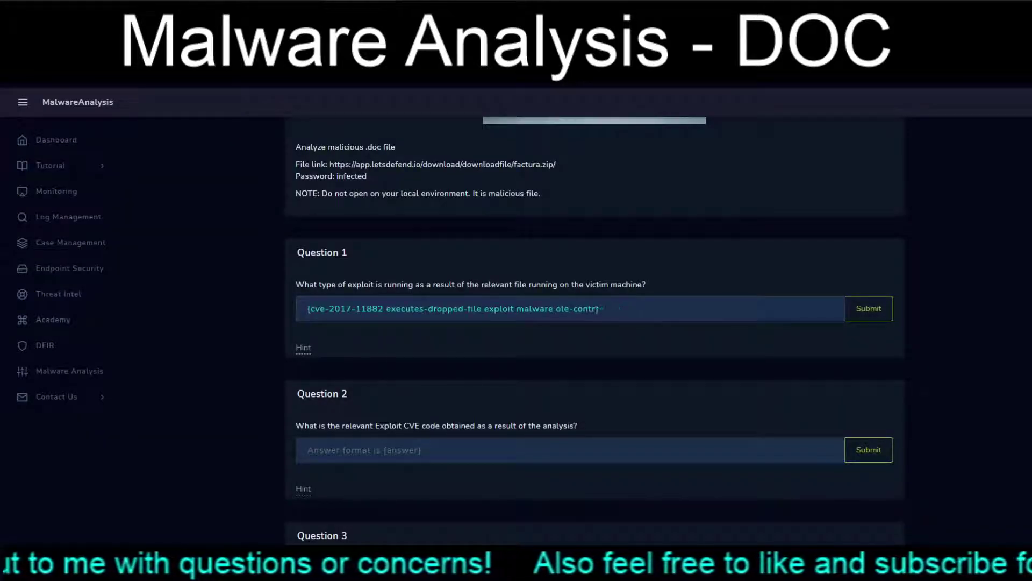
{"action": "key", "text": "BackSpace"}
{"action": "key", "text": "BackSpace"}
{"action": "key", "text": "BackSpace"}
{"action": "key", "text": "BackSpace"}
{"action": "key", "text": "BackSpace"}
{"action": "key", "text": "BackSpace"}
{"action": "key", "text": "BackSpace"}
{"action": "key", "text": "BackSpace"}
{"action": "key", "text": "BackSpace"}
{"action": "key", "text": "BackSpace"}
{"action": "key", "text": "BackSpace"}
{"action": "key", "text": "BackSpace"}
{"action": "key", "text": "BackSpace"}
{"action": "key", "text": "BackSpace"}
{"action": "key", "text": "BackSpace"}
{"action": "key", "text": "BackSpace"}
{"action": "key", "text": "BackSpace"}
{"action": "key", "text": "BackSpace"}
{"action": "key", "text": "BackSpace"}
{"action": "key", "text": "BackSpace"}
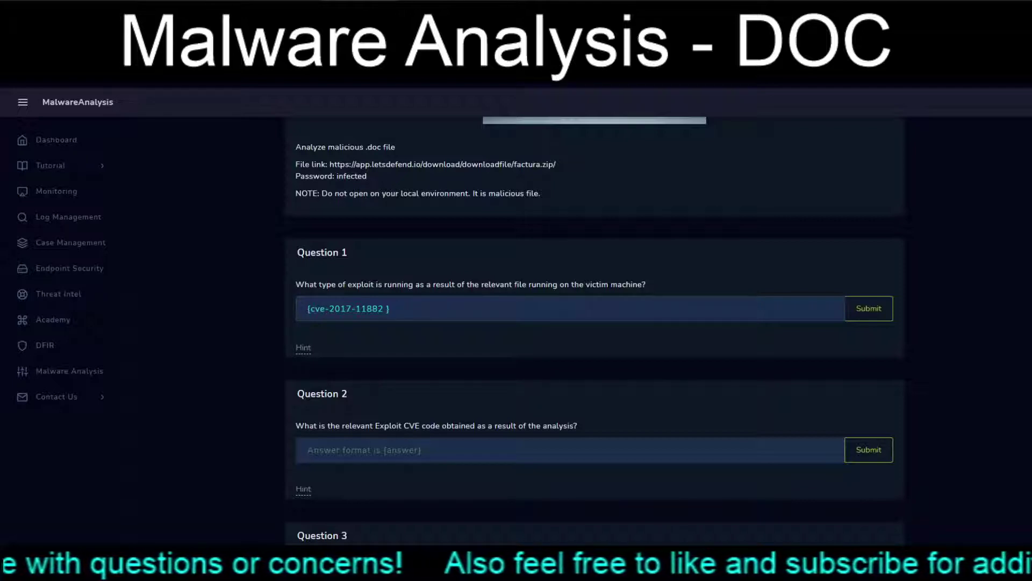
{"action": "type", "text": "}"}
{"action": "key", "text": "Return"}
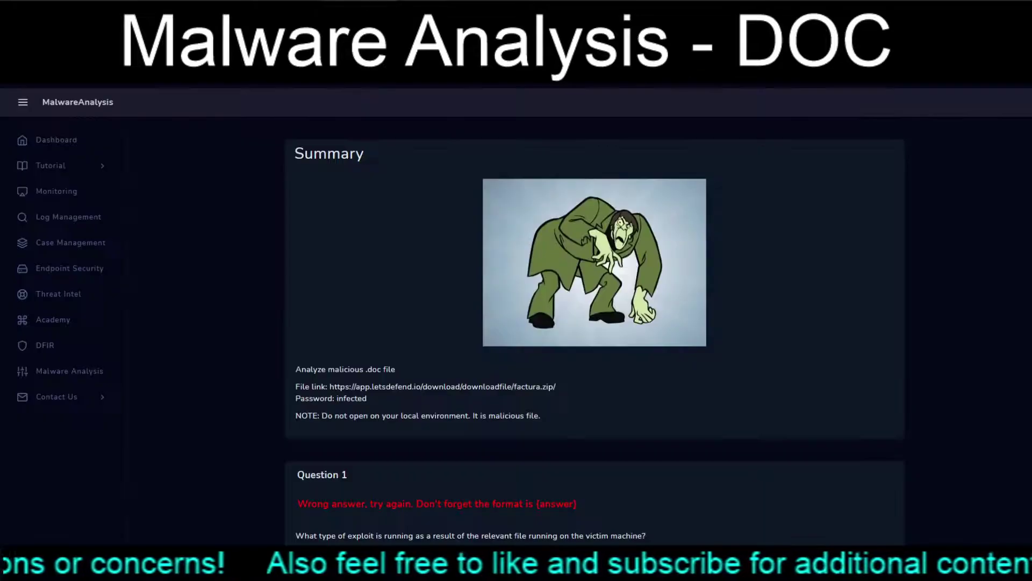
- Examine the antivirus engines' detection names in the VirusTotal report for the exploit type
{"action": "left_click", "coordinate": [303, 268]}
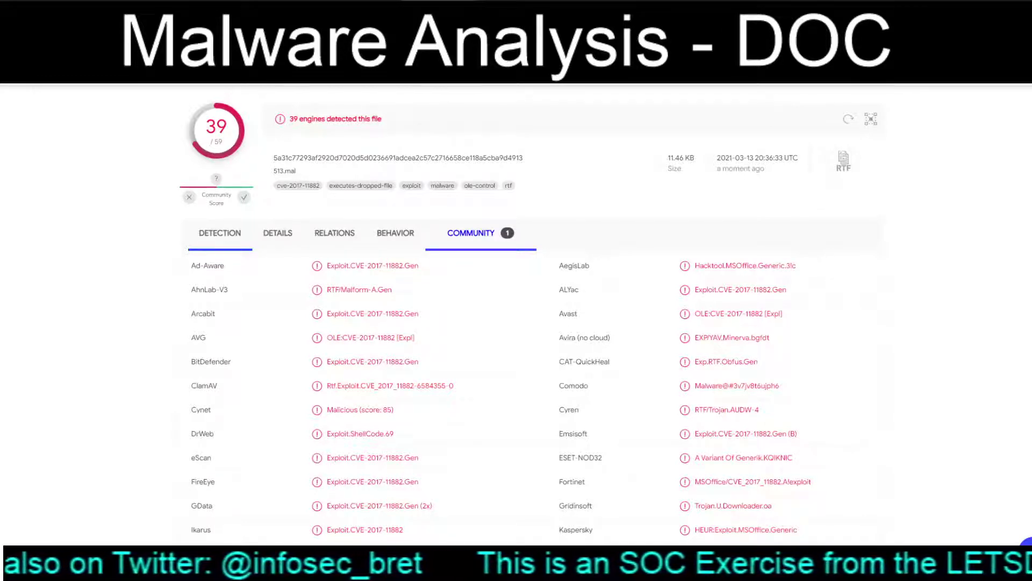
{"action": "scroll", "coordinate": [516, 312], "scroll_direction": "down", "scroll_amount": 6}
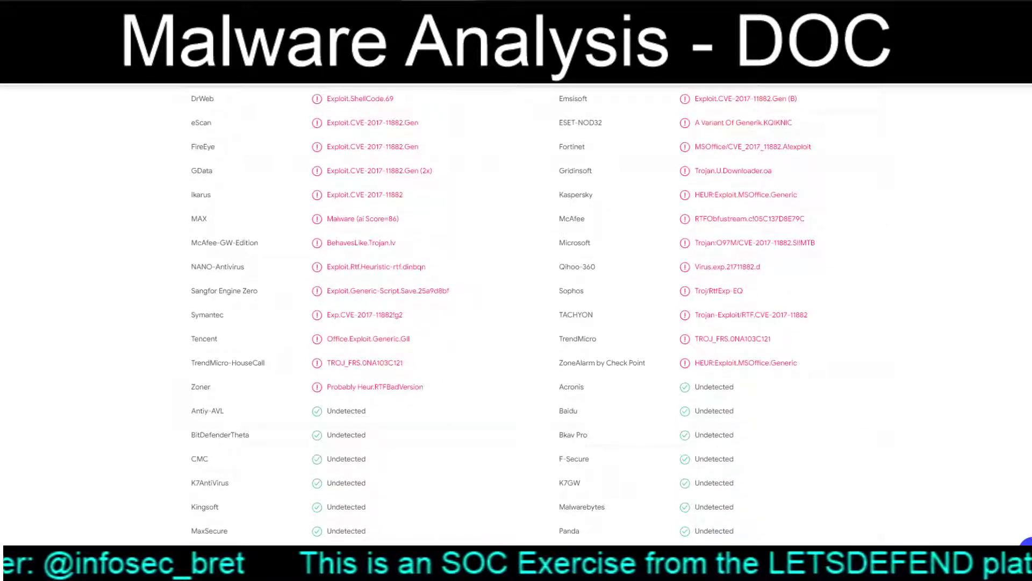
{"action": "scroll", "coordinate": [516, 312], "scroll_direction": "down", "scroll_amount": 5}
{"action": "scroll", "coordinate": [516, 312], "scroll_direction": "up", "scroll_amount": 15}
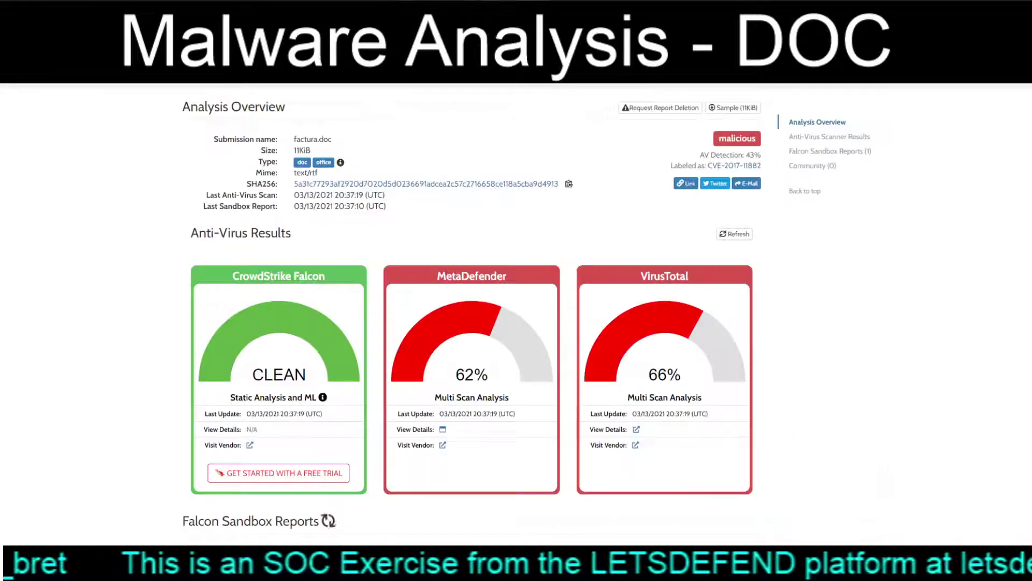
- Examine the antivirus results and Falcon Sandbox report for factura.doc on Hybrid Analysis
{"action": "scroll", "coordinate": [517, 312], "scroll_direction": "down", "scroll_amount": 1}
{"action": "scroll", "coordinate": [517, 313], "scroll_direction": "down", "scroll_amount": 5}
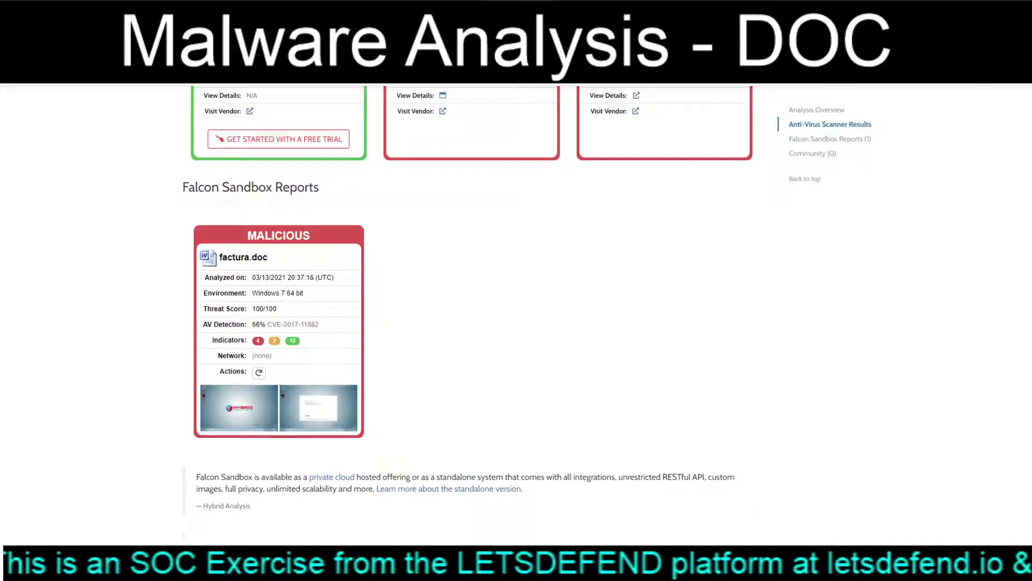
{"action": "scroll", "coordinate": [517, 312], "scroll_direction": "up", "scroll_amount": 7}
{"action": "scroll", "coordinate": [468, 312], "scroll_direction": "down", "scroll_amount": 8}
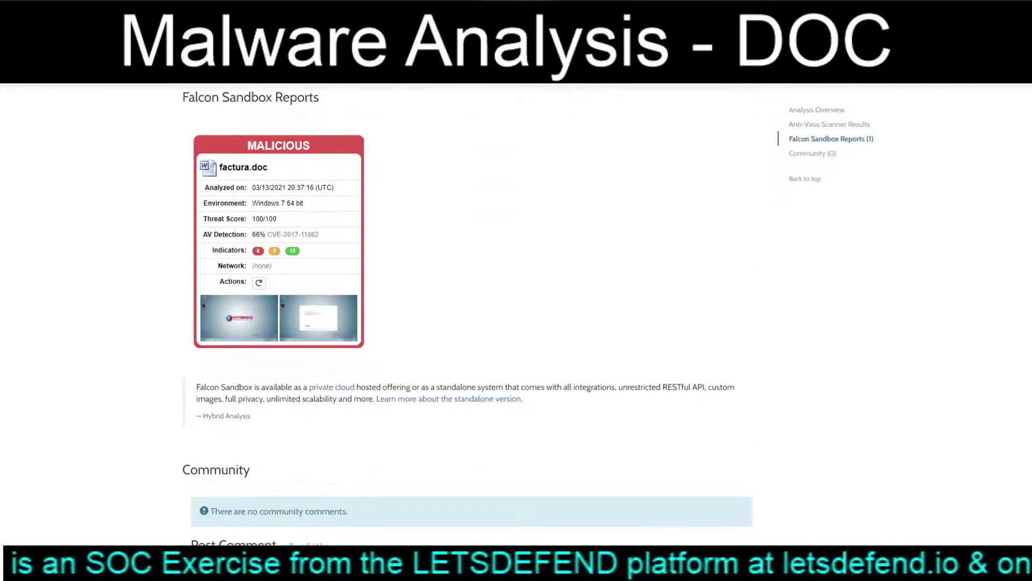
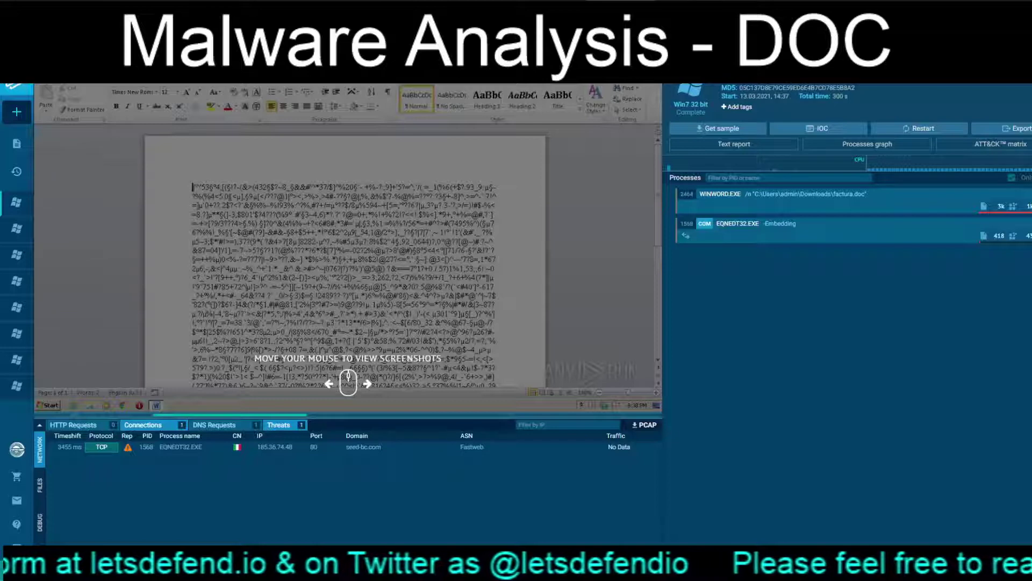
- Check the sandbox run's network threats, copy the file's MD5 from its VirusTotal details, and look up that hash in ANY.RUN's public reports
{"action": "left_click", "coordinate": [278, 425]}
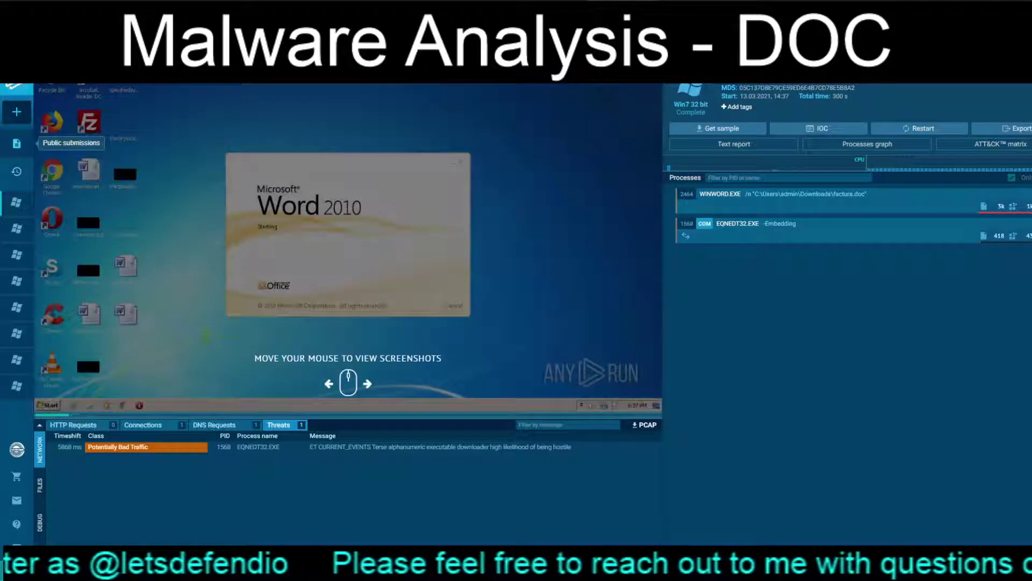
{"action": "left_click", "coordinate": [16, 143]}
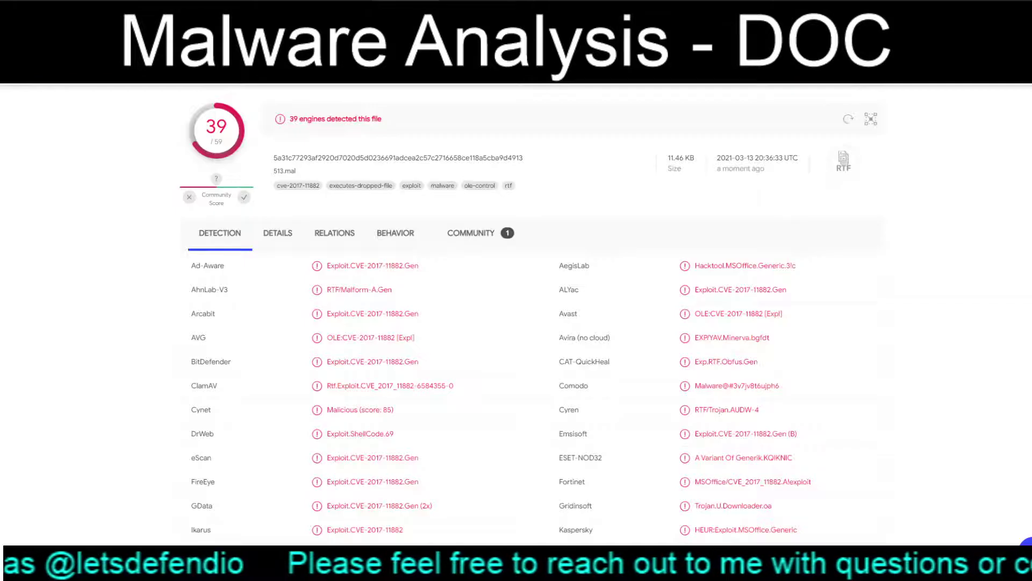
{"action": "left_click", "coordinate": [278, 233]}
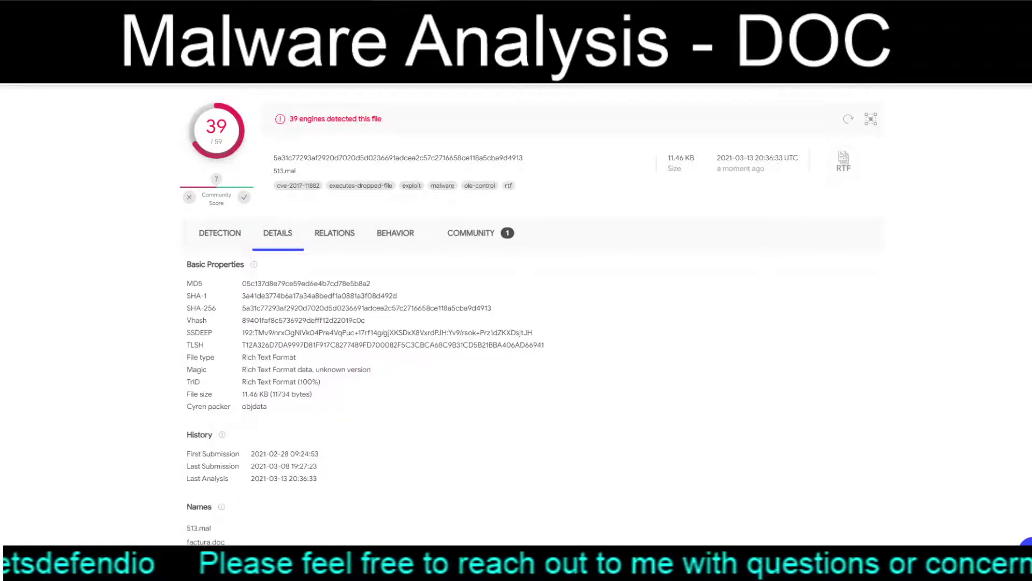
{"action": "double_click", "coordinate": [305, 284]}
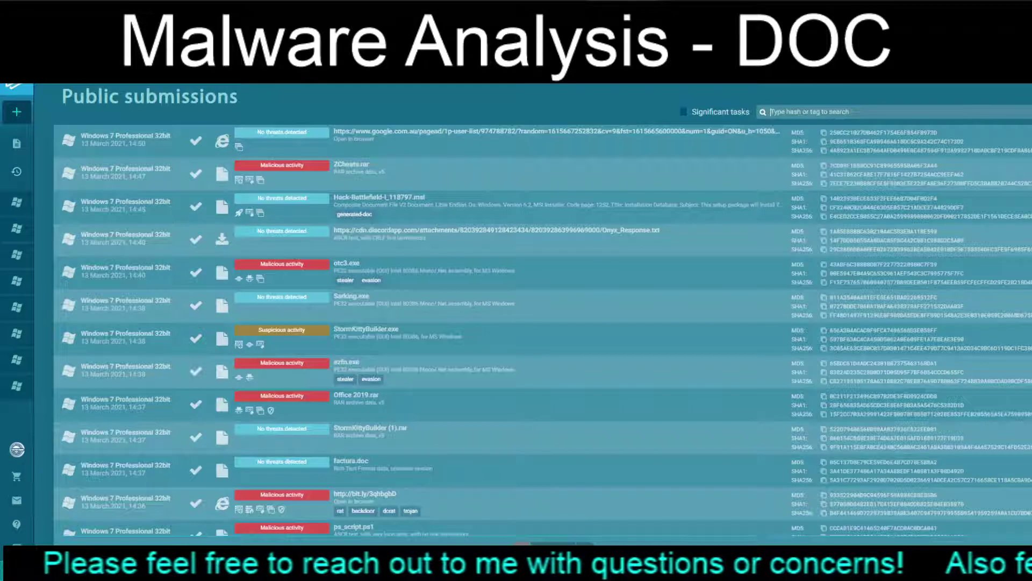
{"action": "type", "text": "05c137d8e79ce59ed6e4b7cd78e5b8a2"}
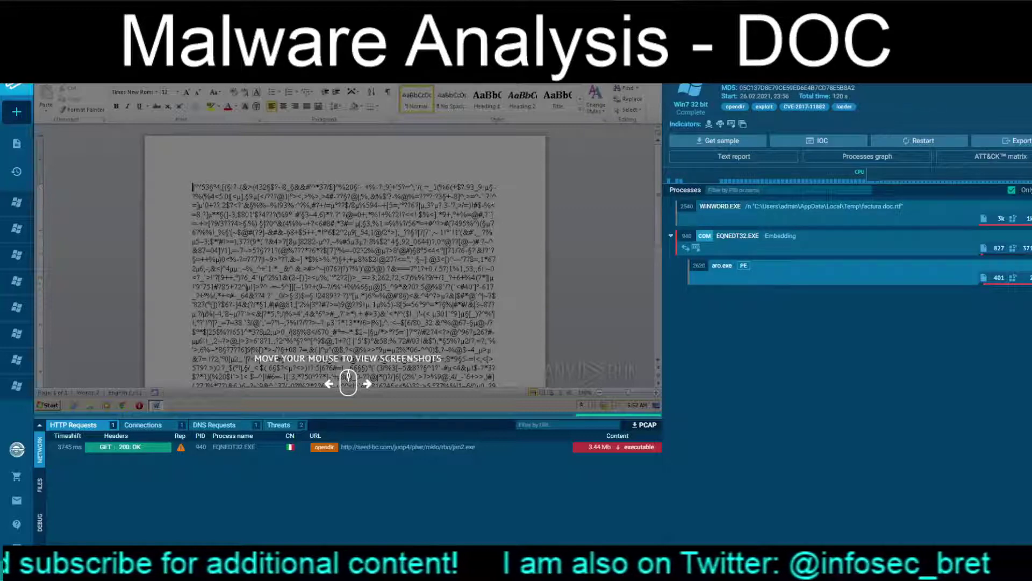
- Examine the aro.exe process details and the connections, DNS requests and threats in the ANY.RUN report from 26.02.2021
{"action": "left_click", "coordinate": [722, 265]}
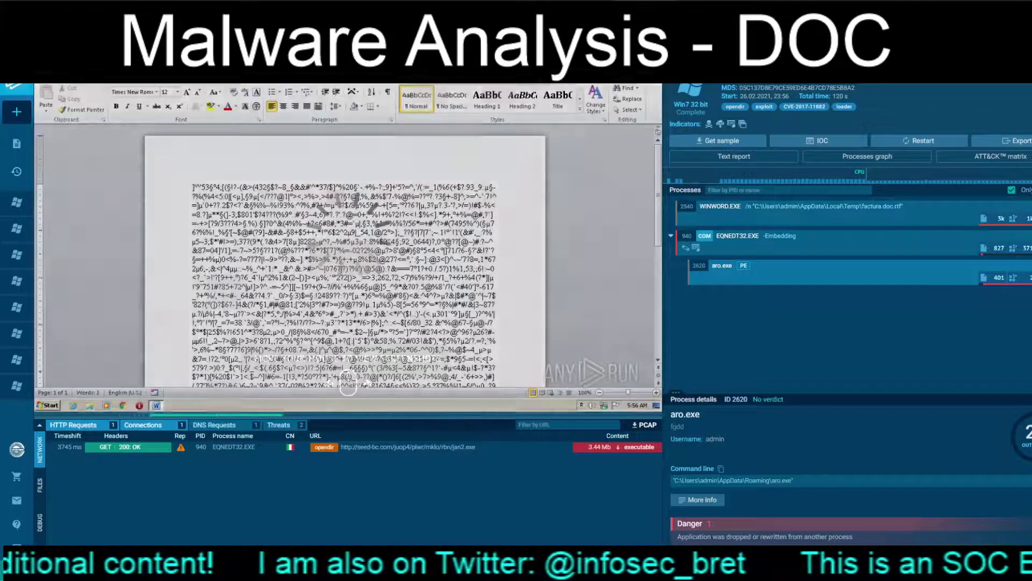
{"action": "left_click", "coordinate": [148, 425]}
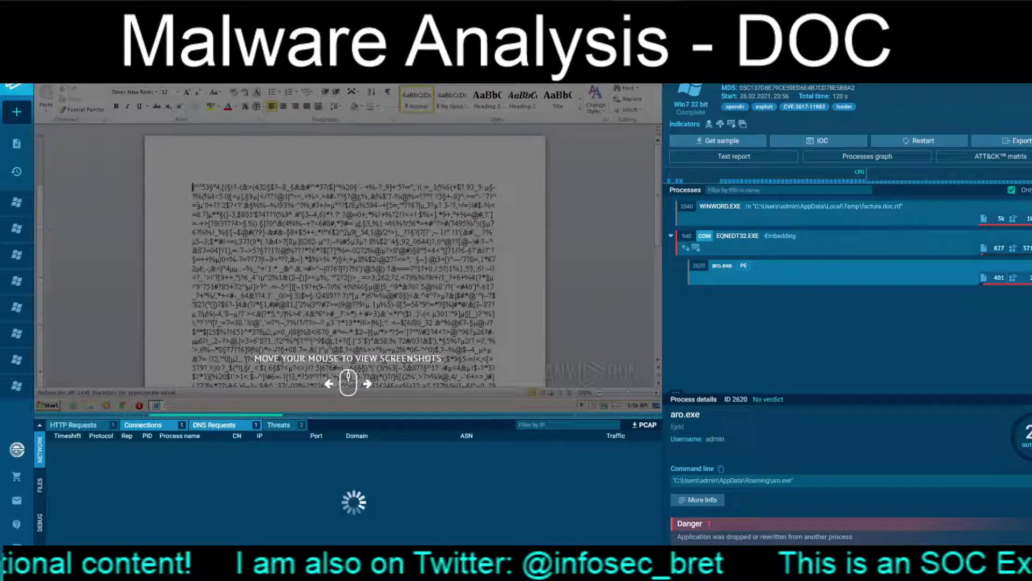
{"action": "left_click", "coordinate": [214, 425]}
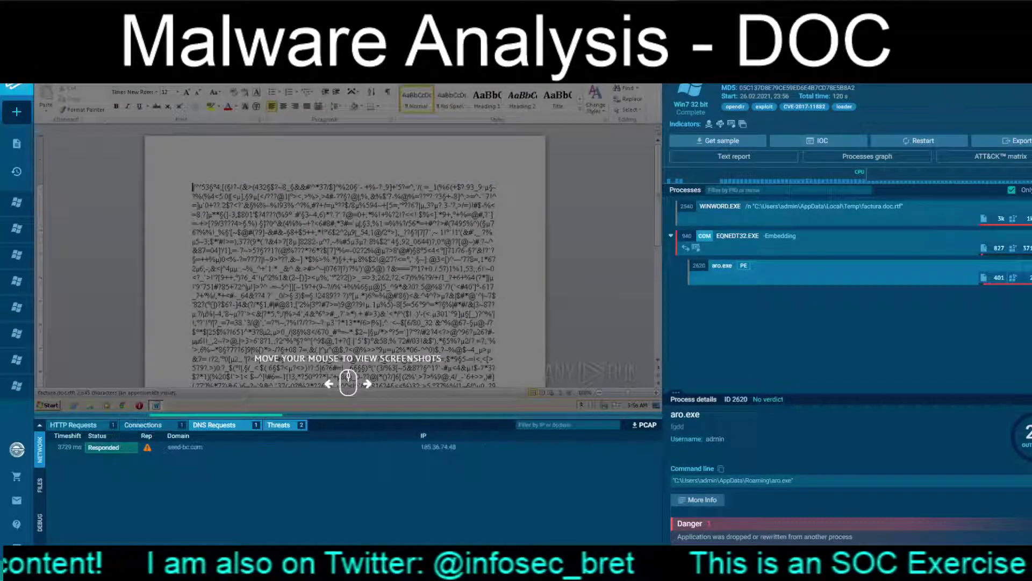
{"action": "left_click", "coordinate": [279, 425]}
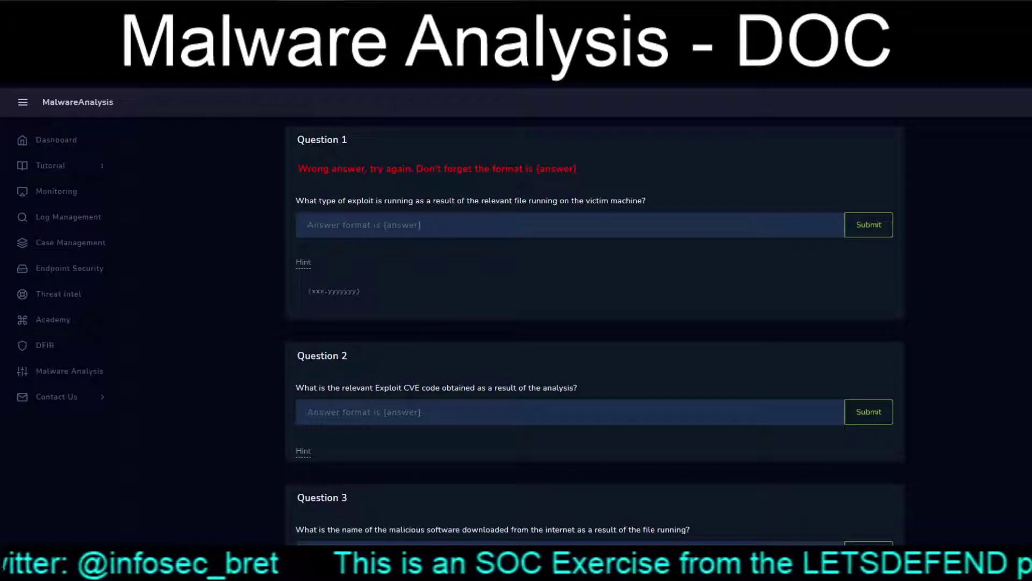
- Copy the cve-2017-11882 tag from the file's VirusTotal report for Question 2
{"action": "left_click", "coordinate": [307, 412]}
{"action": "type", "text": "05c137d8e79ce59ed6e4b7cd78e5b8a2"}
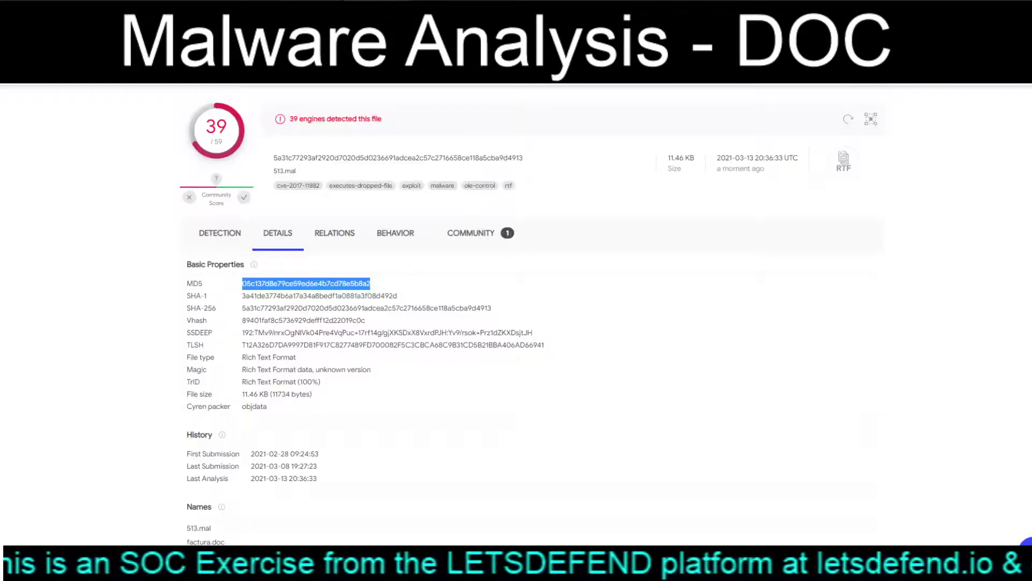
{"action": "double_click", "coordinate": [313, 186]}
{"action": "left_click", "coordinate": [312, 186]}
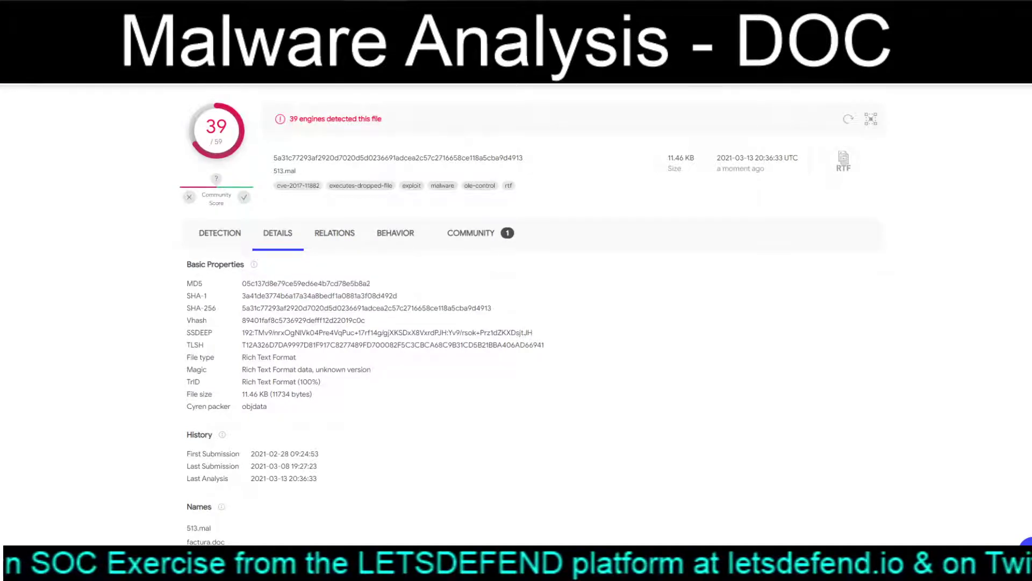
{"action": "left_click_drag", "start_coordinate": [321, 185], "coordinate": [279, 185]}
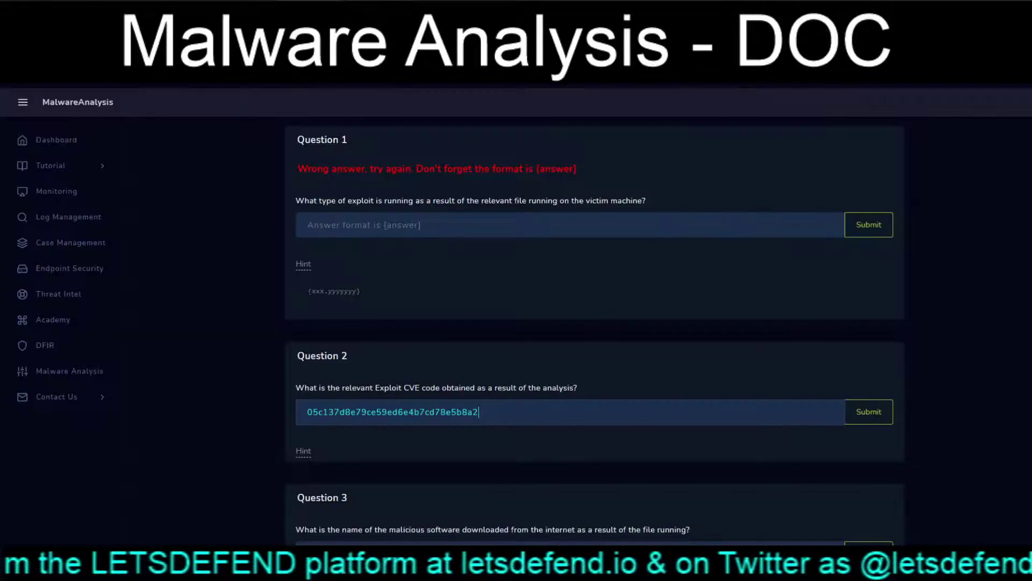
- Reveal Question 2's hint and submit {cve-2017-11882} as its answer in place of the pasted hash
{"action": "left_click", "coordinate": [303, 450]}
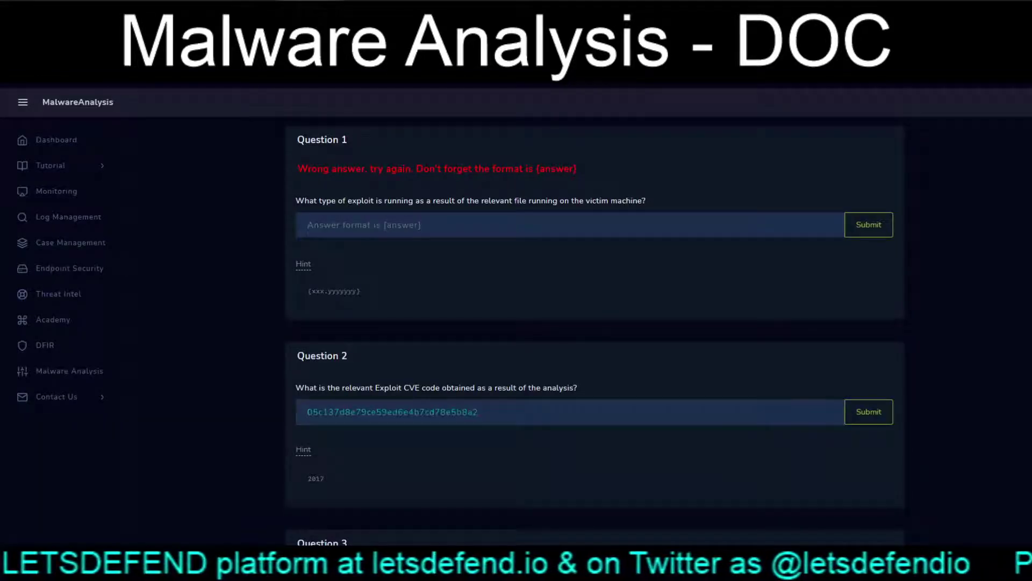
{"action": "left_click_drag", "start_coordinate": [478, 411], "coordinate": [304, 412]}
{"action": "type", "text": "{cve-2017-11882}"}
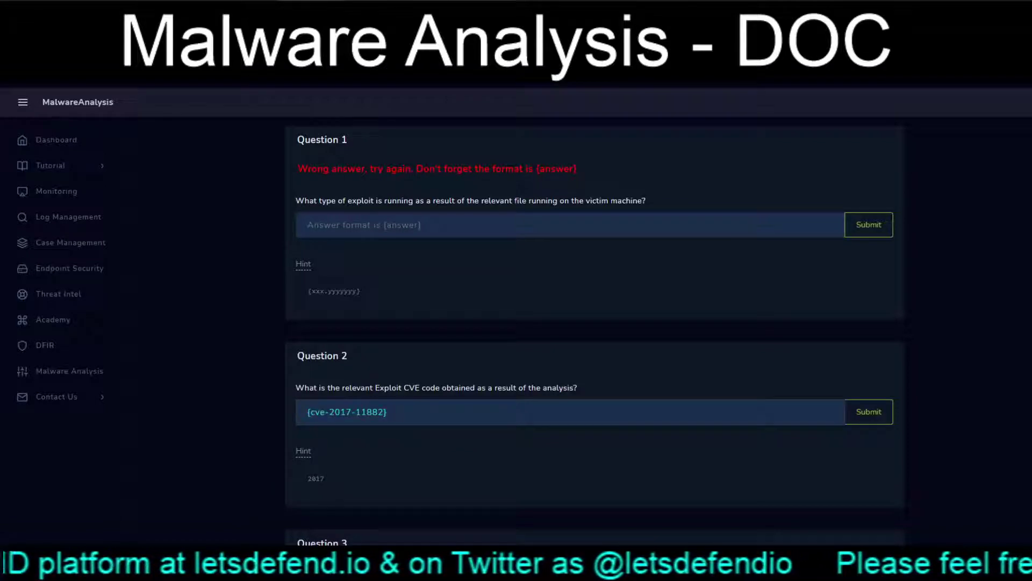
{"action": "left_click", "coordinate": [868, 411]}
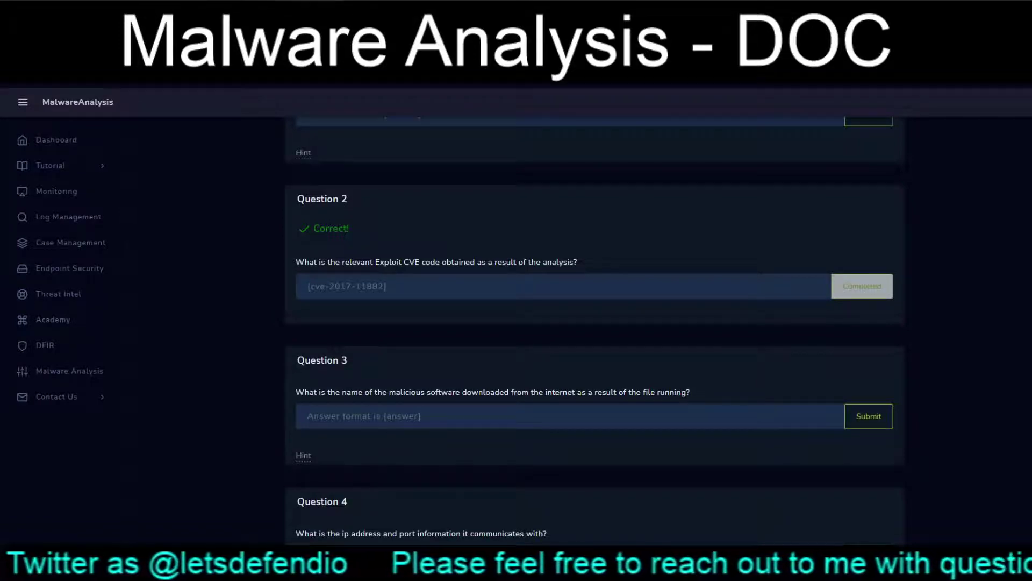
- Examine the file's details and relations on VirusTotal, expanding the dropped Win32 EXE entry to look for the downloaded malware's name
{"action": "key", "text": "ctrl+Tab"}
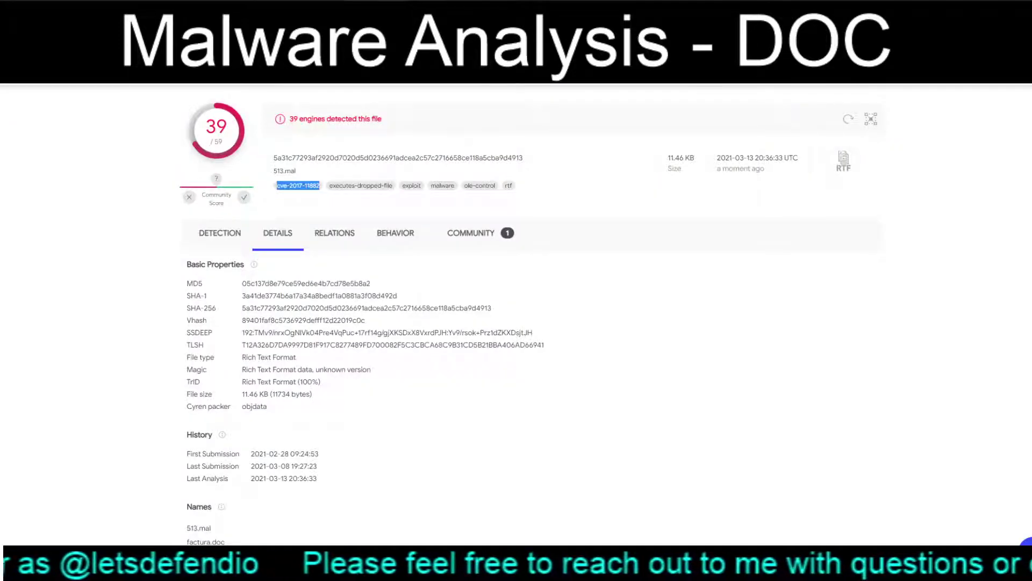
{"action": "left_click_drag", "start_coordinate": [308, 171], "coordinate": [501, 185]}
{"action": "left_click", "coordinate": [501, 185]}
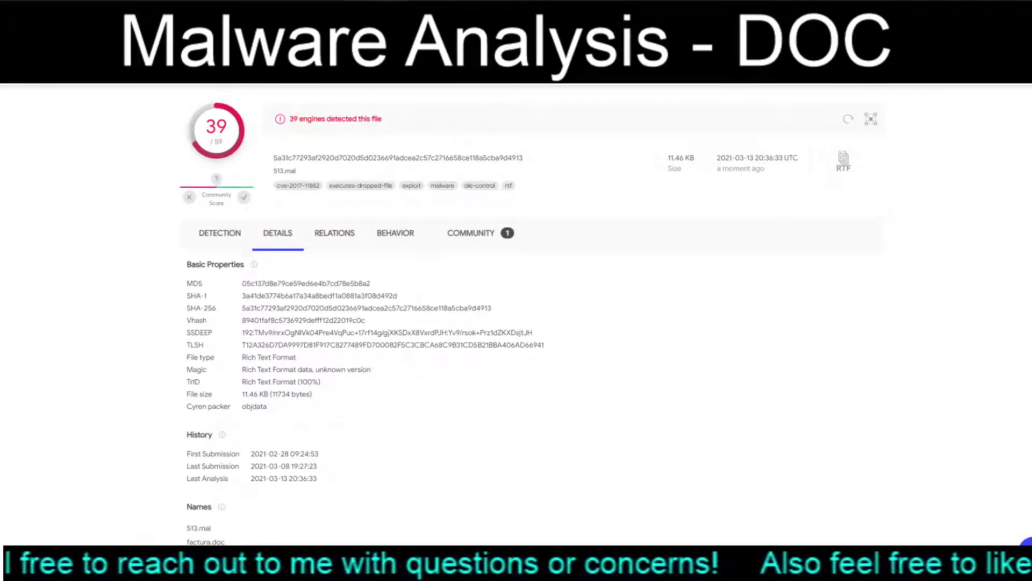
{"action": "scroll", "coordinate": [334, 237], "scroll_direction": "down", "scroll_amount": 3}
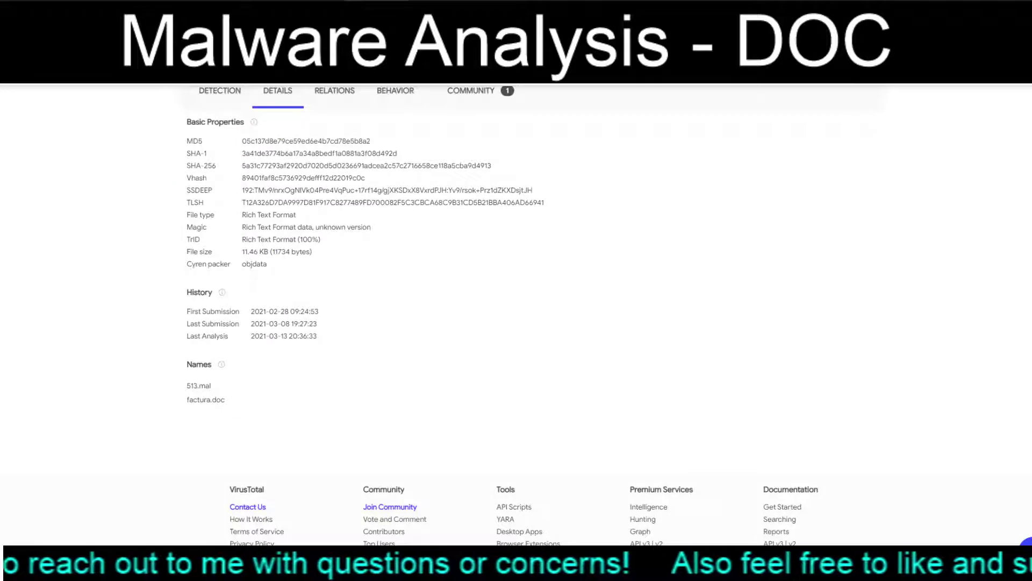
{"action": "scroll", "coordinate": [335, 237], "scroll_direction": "up", "scroll_amount": 3}
{"action": "left_click", "coordinate": [334, 232]}
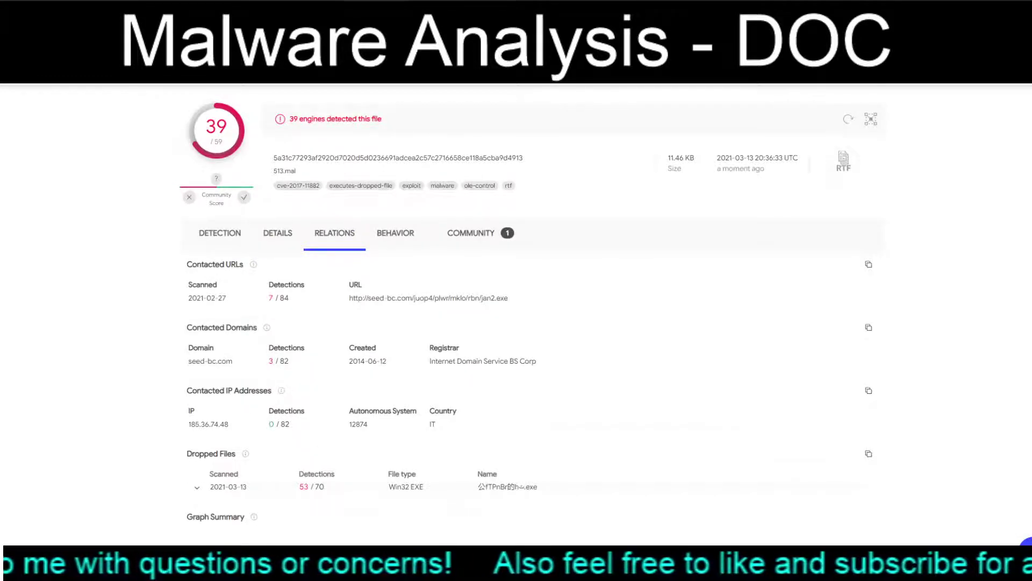
{"action": "scroll", "coordinate": [517, 312], "scroll_direction": "down", "scroll_amount": 6}
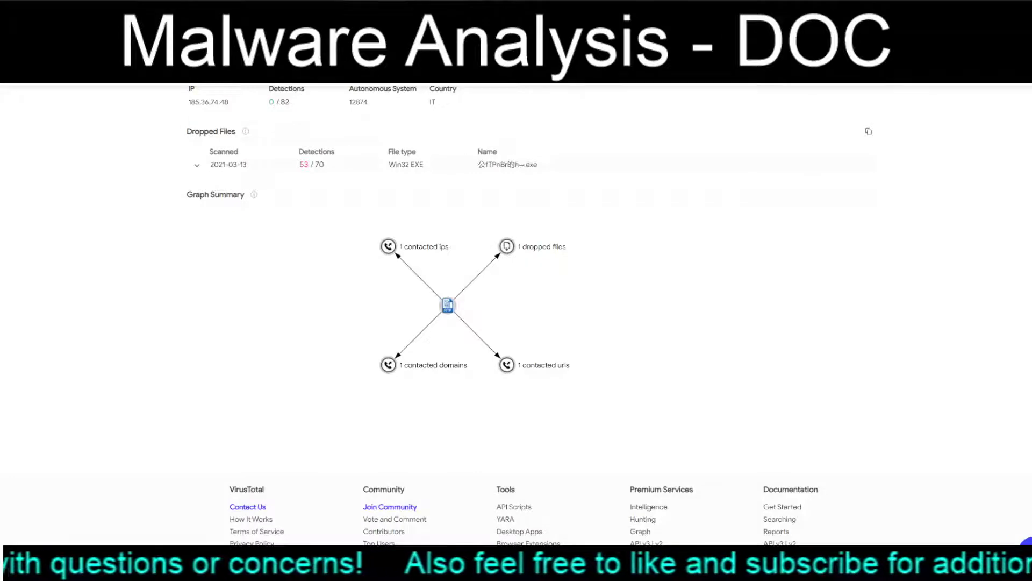
{"action": "scroll", "coordinate": [516, 311], "scroll_direction": "up", "scroll_amount": 6}
{"action": "left_click", "coordinate": [197, 486]}
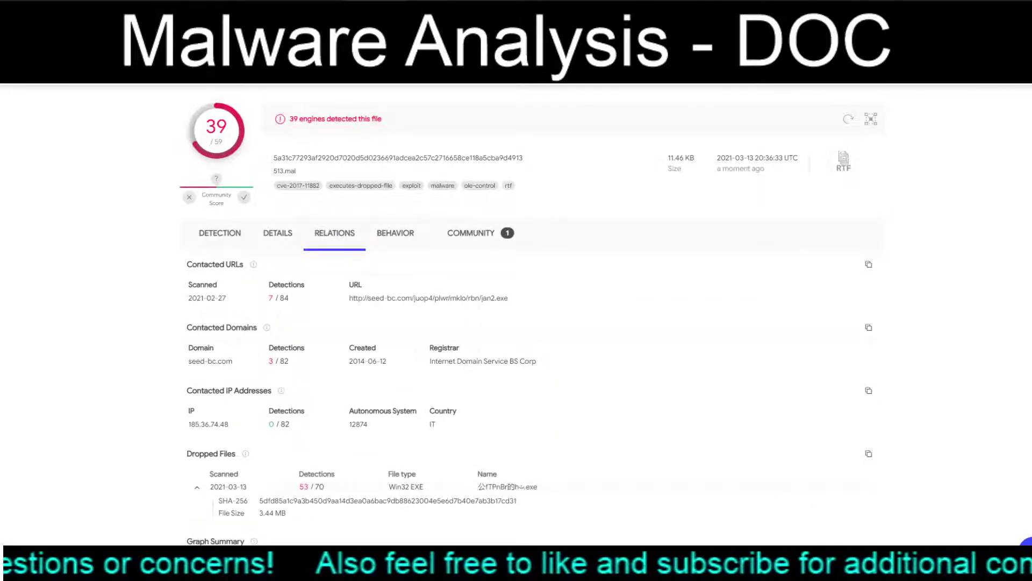
- Examine the Dr.Web vxCube behavior report for network traffic, dropped files, registry actions and created processes
{"action": "left_click", "coordinate": [396, 232]}
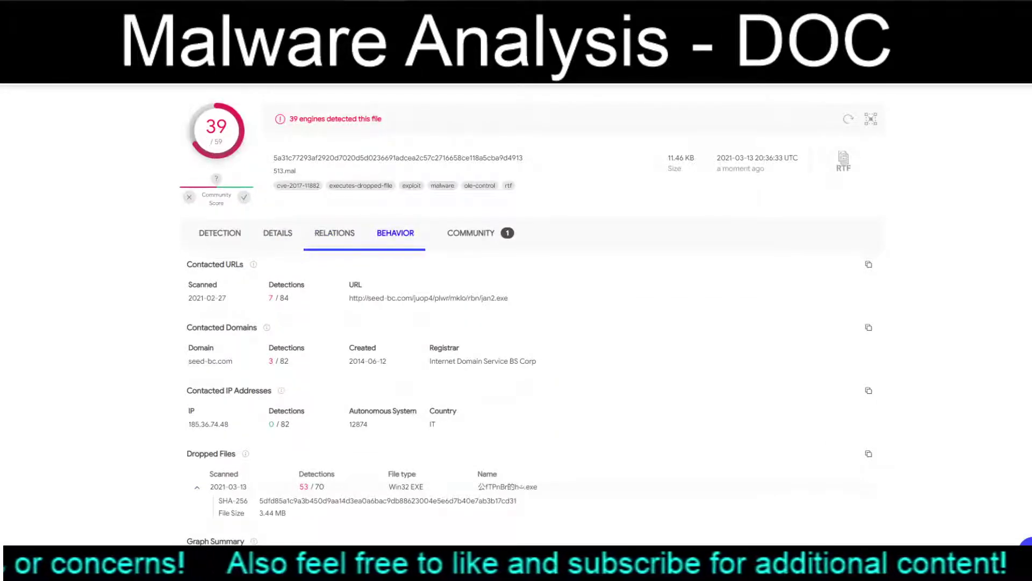
{"action": "left_click", "coordinate": [471, 233]}
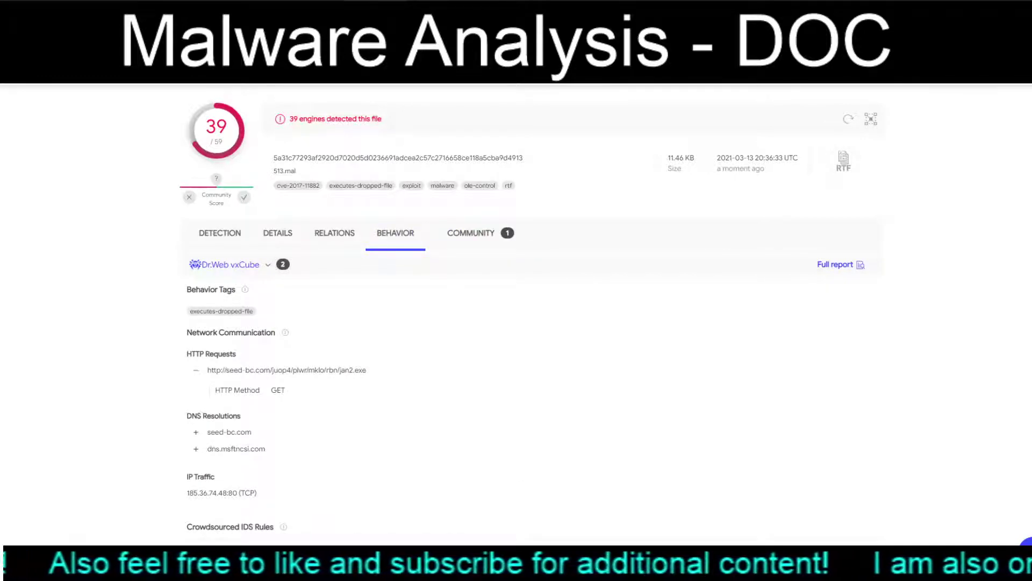
{"action": "scroll", "coordinate": [526, 301], "scroll_direction": "down", "scroll_amount": 3}
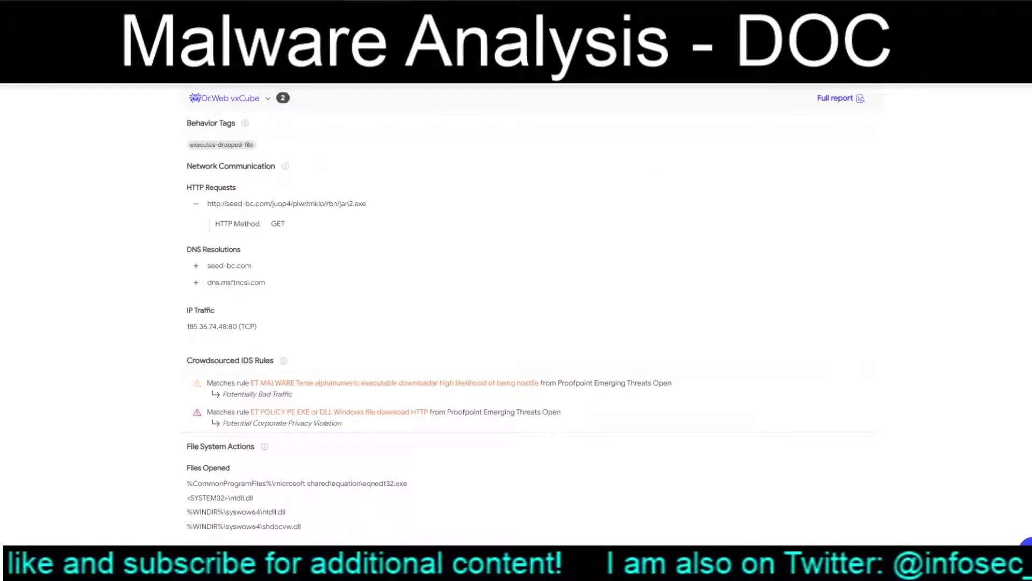
{"action": "scroll", "coordinate": [525, 301], "scroll_direction": "down", "scroll_amount": 3}
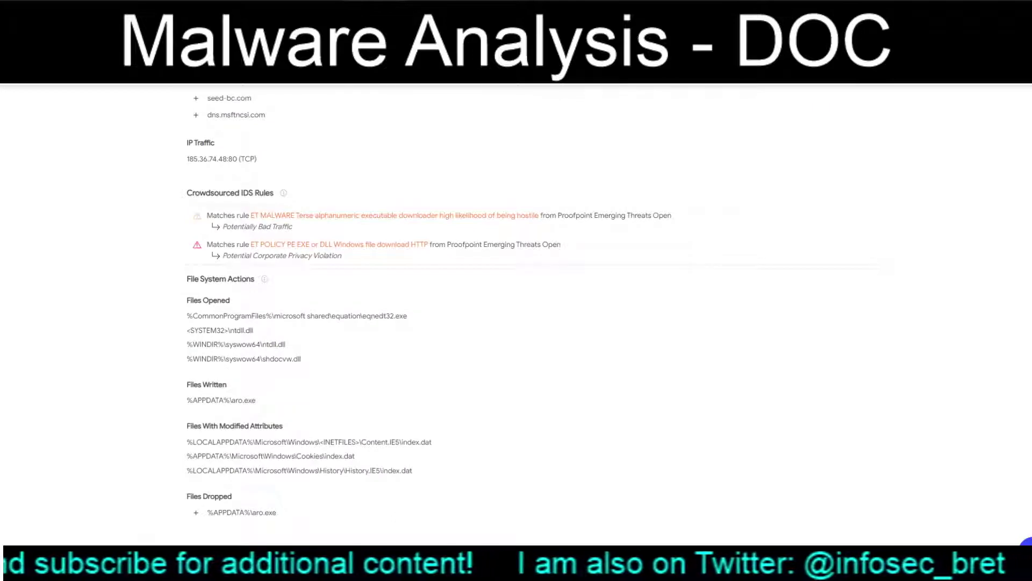
{"action": "scroll", "coordinate": [416, 297], "scroll_direction": "down", "scroll_amount": 4}
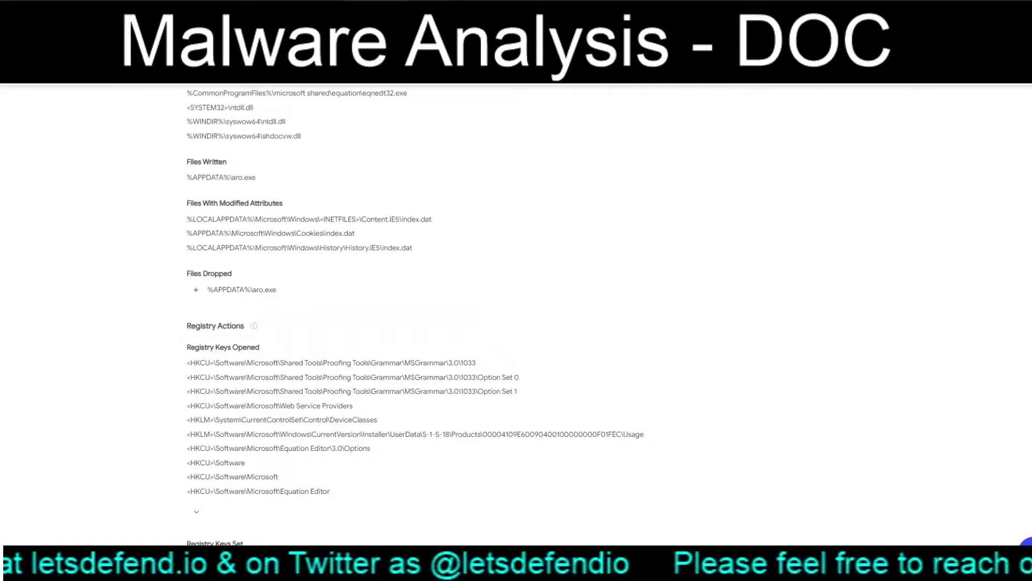
{"action": "scroll", "coordinate": [473, 301], "scroll_direction": "down", "scroll_amount": 8}
{"action": "scroll", "coordinate": [473, 301], "scroll_direction": "down", "scroll_amount": 2}
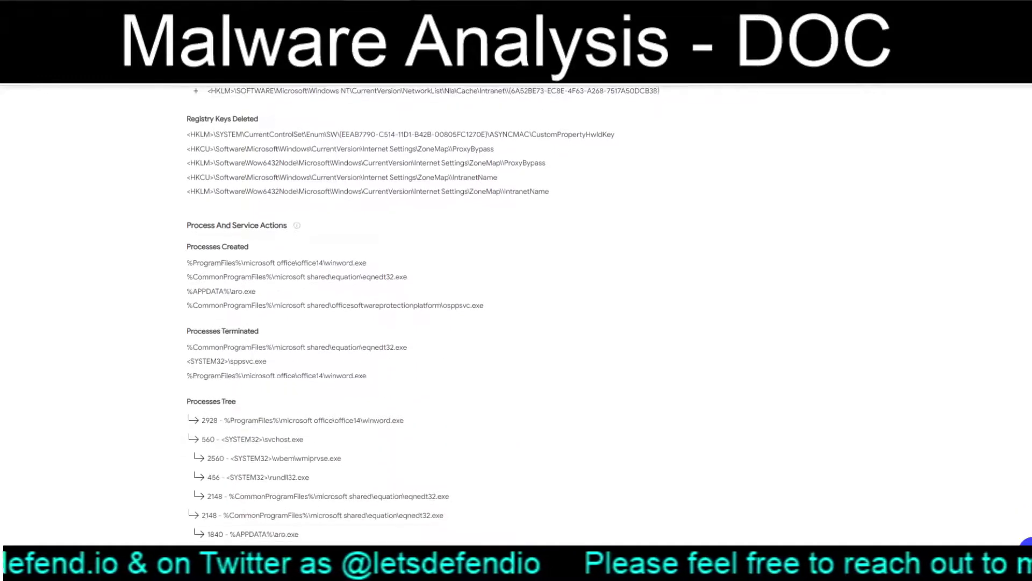
- Reveal Question 3's hint on LetsDefend and recheck the HTTP requests in the VirusTotal behavior report
{"action": "key", "text": "ctrl+shift+Tab"}
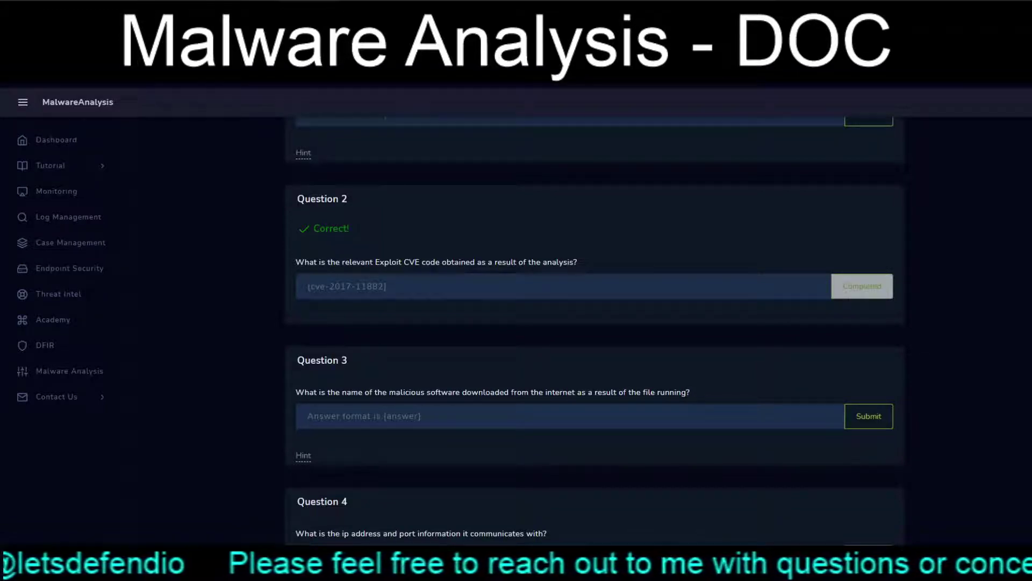
{"action": "left_click", "coordinate": [303, 454]}
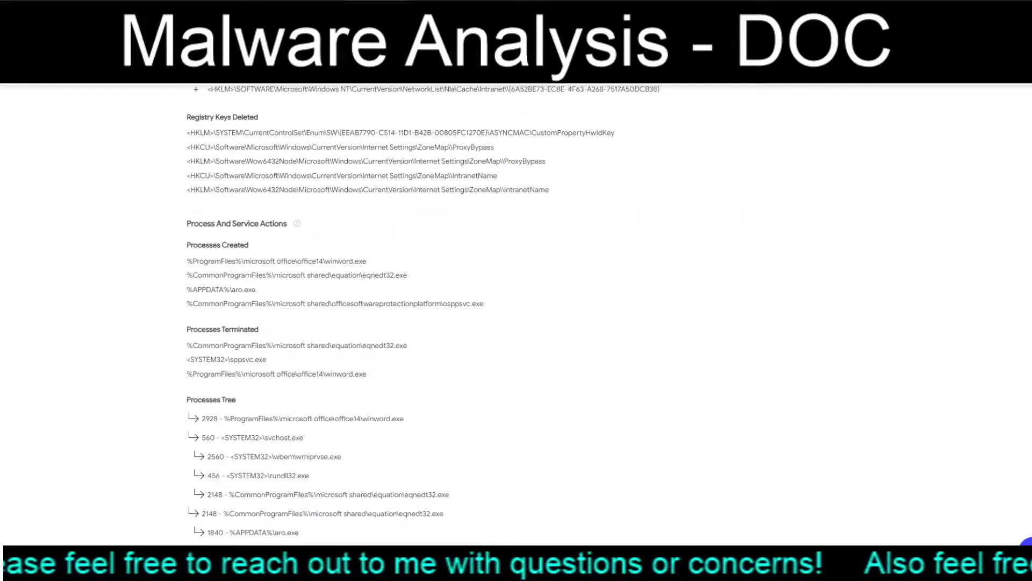
{"action": "scroll", "coordinate": [516, 360], "scroll_direction": "up", "scroll_amount": 10}
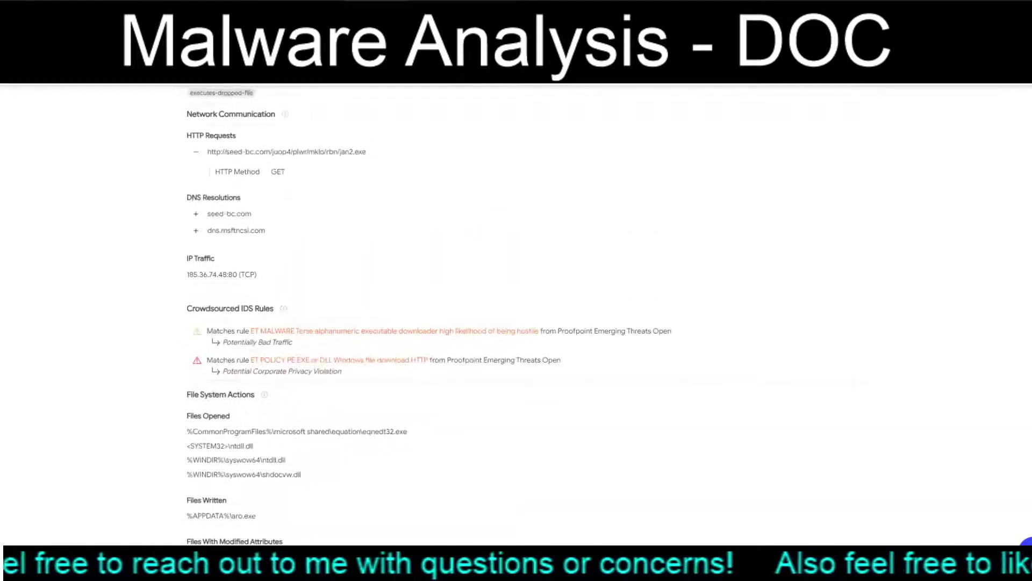
{"action": "scroll", "coordinate": [529, 301], "scroll_direction": "up", "scroll_amount": 4}
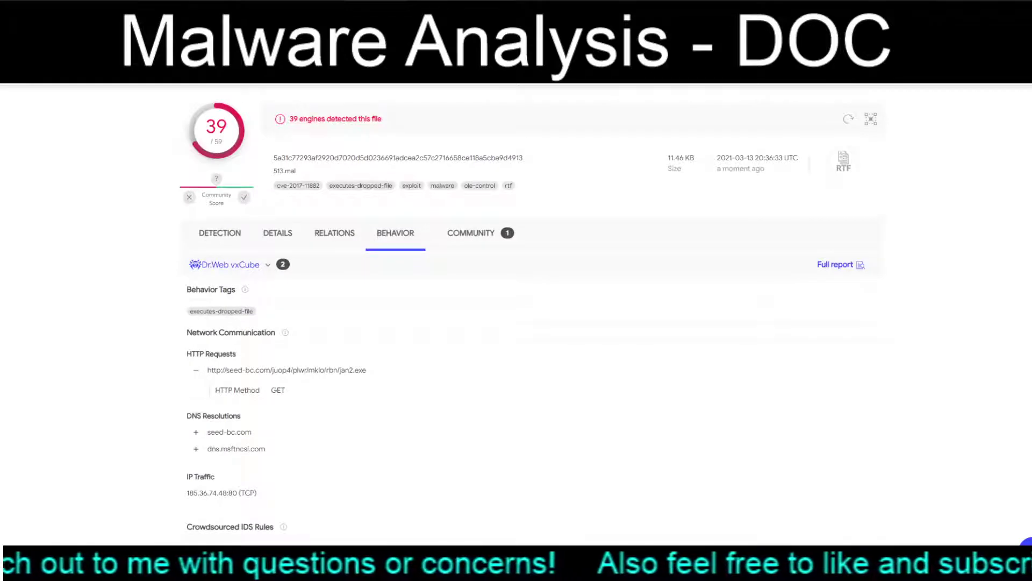
- Open the details of the contacted jan2.exe URL from the file's relations and look up its body SHA-256 on VirusTotal
{"action": "left_click", "coordinate": [278, 233]}
{"action": "left_click", "coordinate": [335, 232]}
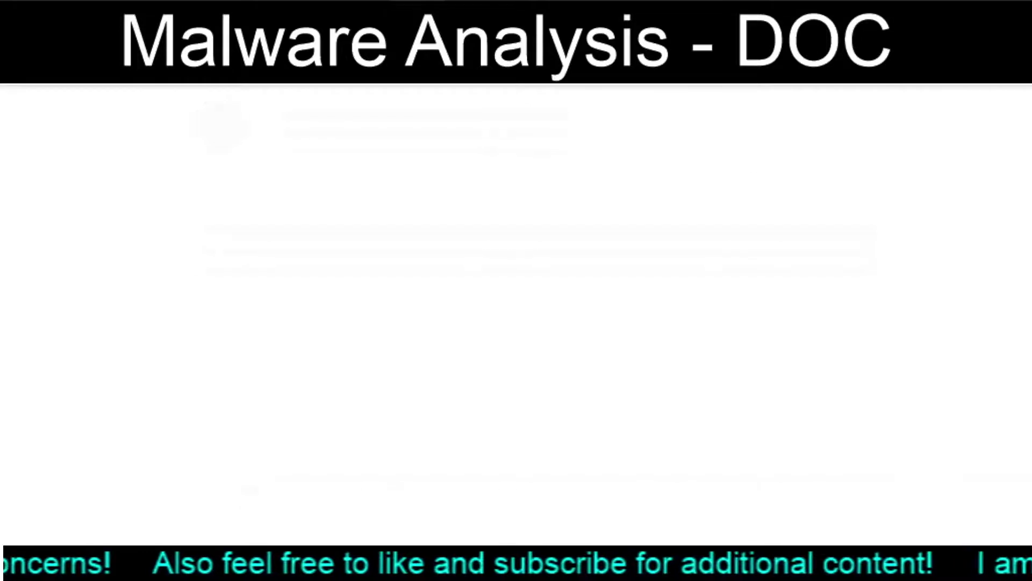
{"action": "left_click", "coordinate": [278, 233]}
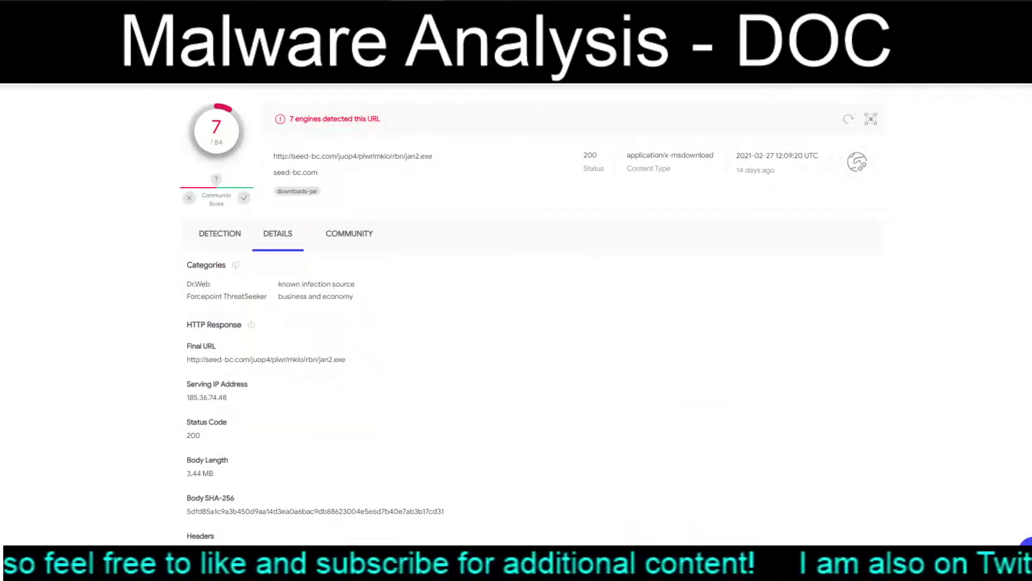
{"action": "double_click", "coordinate": [315, 511]}
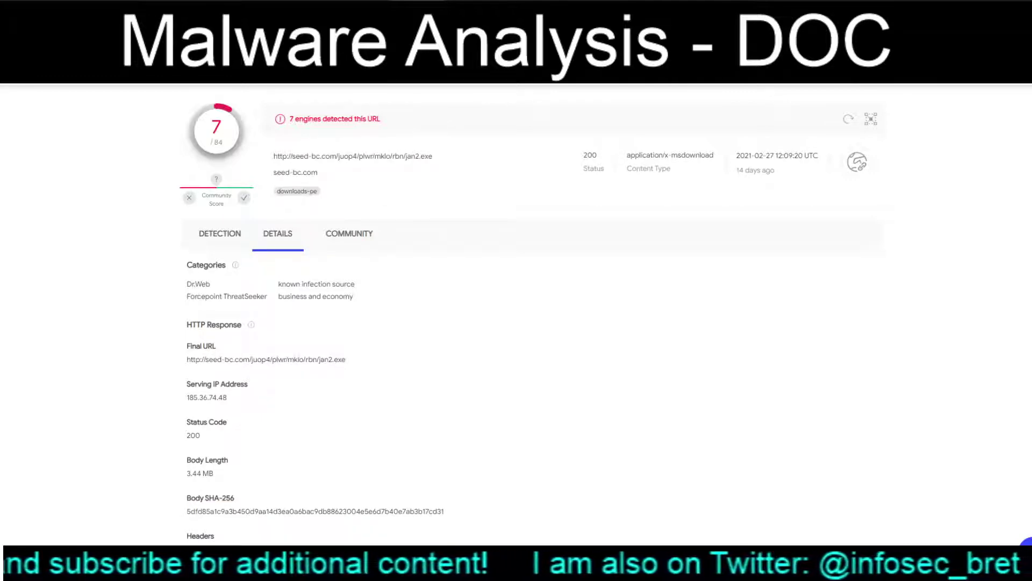
{"action": "key", "text": "Return"}
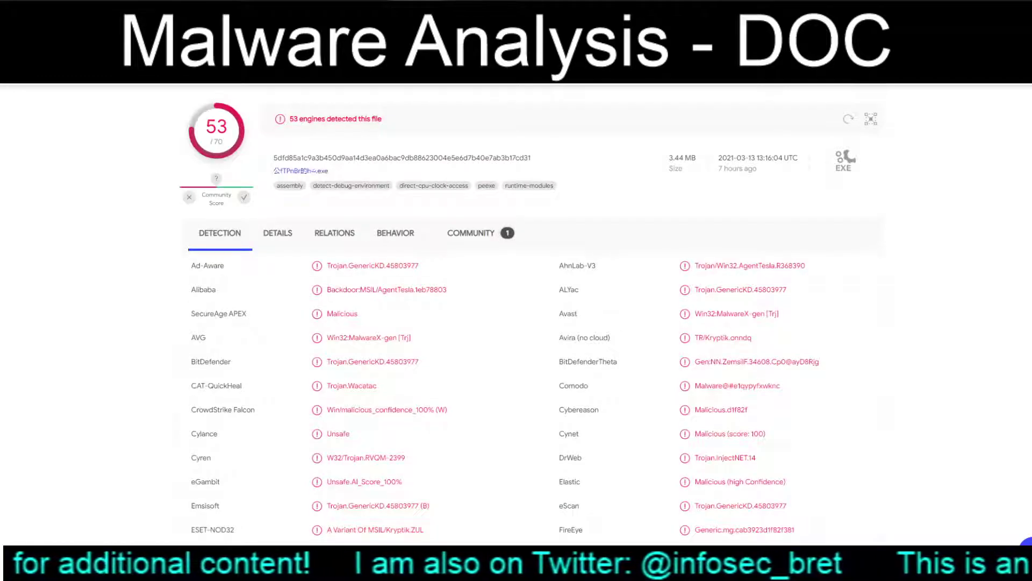
- Examine the antivirus detection names for the downloaded executable on VirusTotal and the aro.exe process information on ANY.RUN
{"action": "left_click_drag", "start_coordinate": [329, 171], "coordinate": [274, 170]}
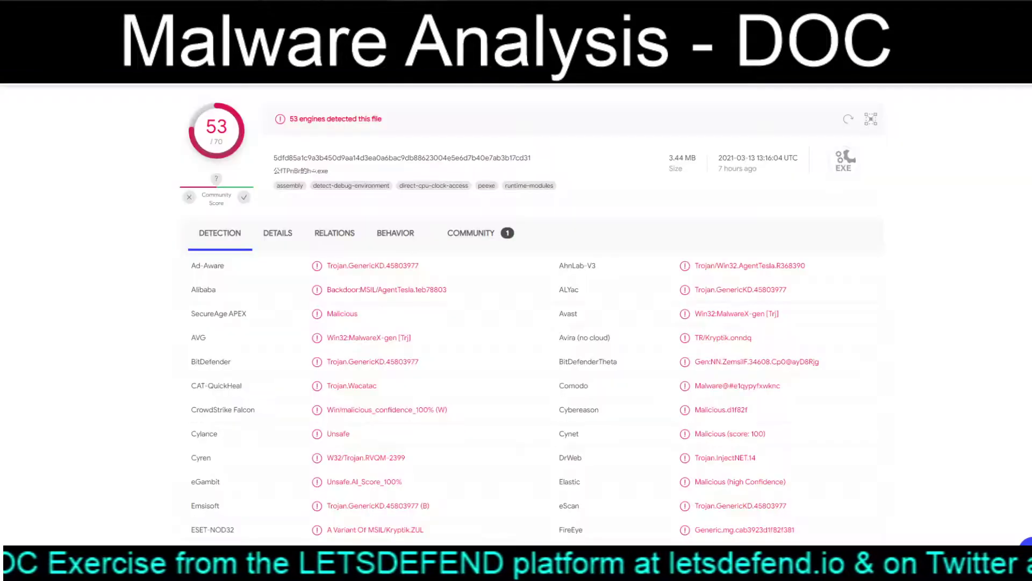
{"action": "scroll", "coordinate": [516, 312], "scroll_direction": "down", "scroll_amount": 5}
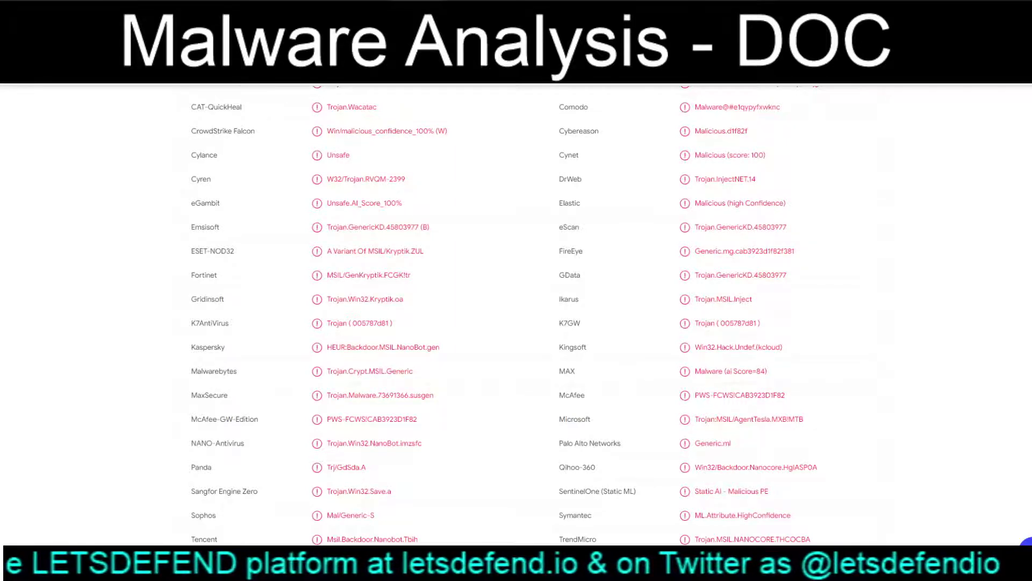
{"action": "scroll", "coordinate": [516, 311], "scroll_direction": "down", "scroll_amount": 4}
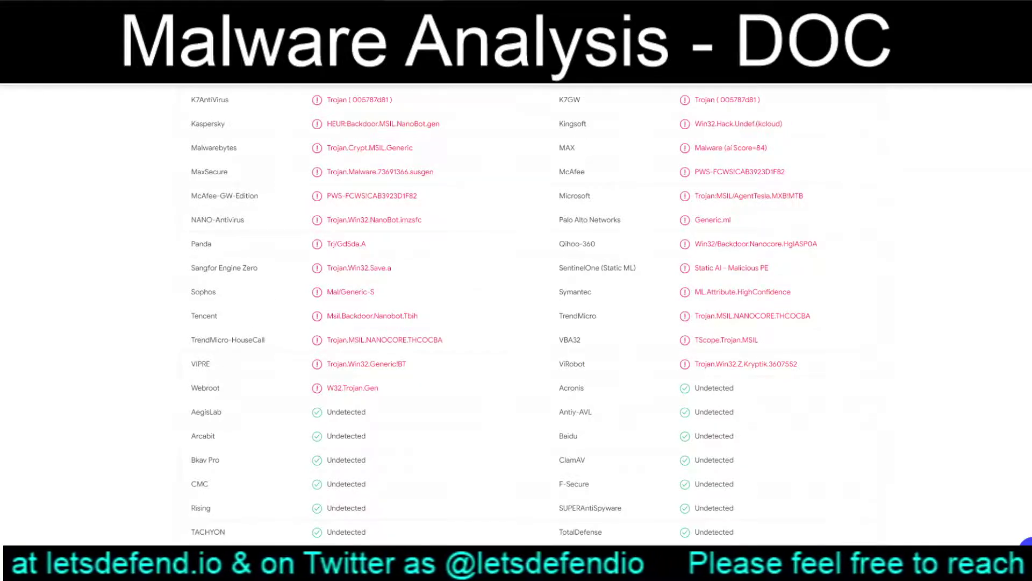
{"action": "scroll", "coordinate": [516, 312], "scroll_direction": "up", "scroll_amount": 6}
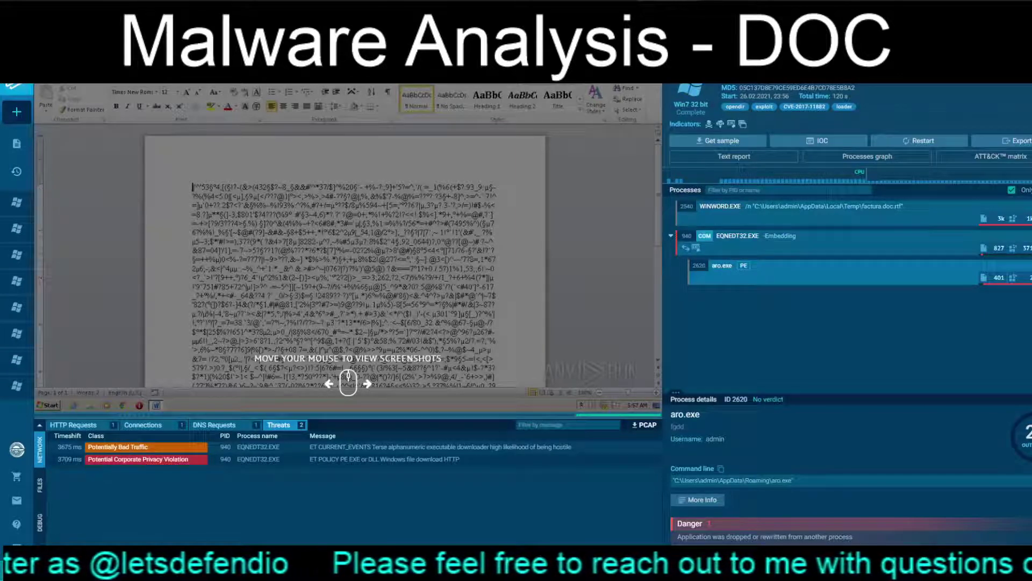
{"action": "left_click", "coordinate": [697, 500]}
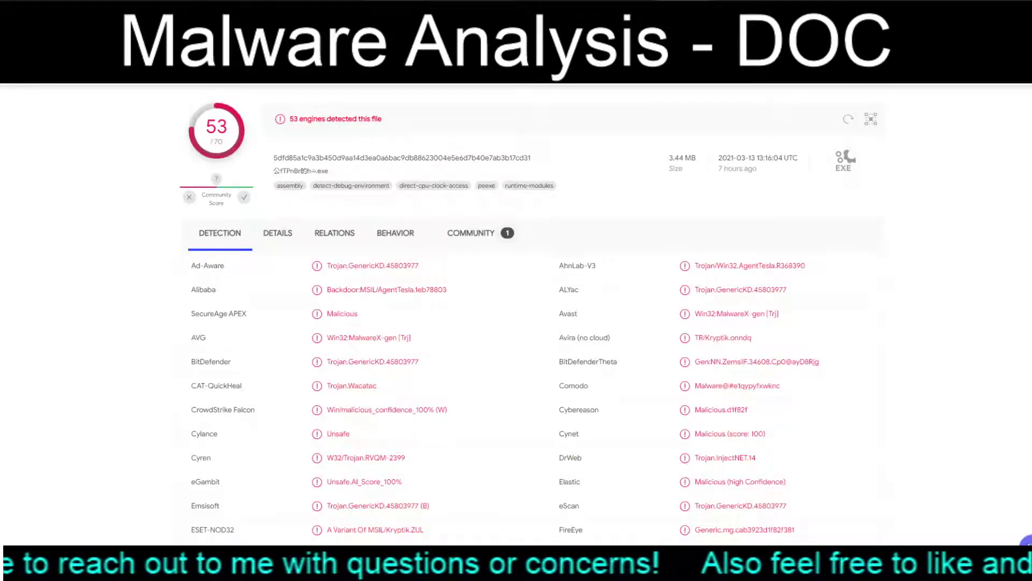
{"action": "scroll", "coordinate": [517, 312], "scroll_direction": "down", "scroll_amount": 3}
{"action": "scroll", "coordinate": [516, 312], "scroll_direction": "up", "scroll_amount": 3}
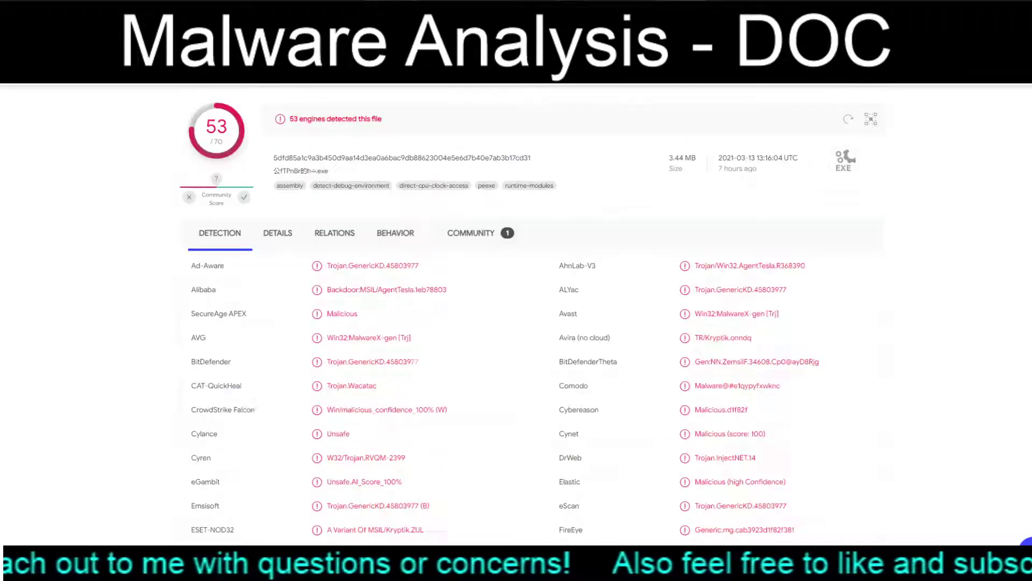
- Check the executable's community comments, behavior and relations on VirusTotal for the malware's name
{"action": "left_click", "coordinate": [480, 233]}
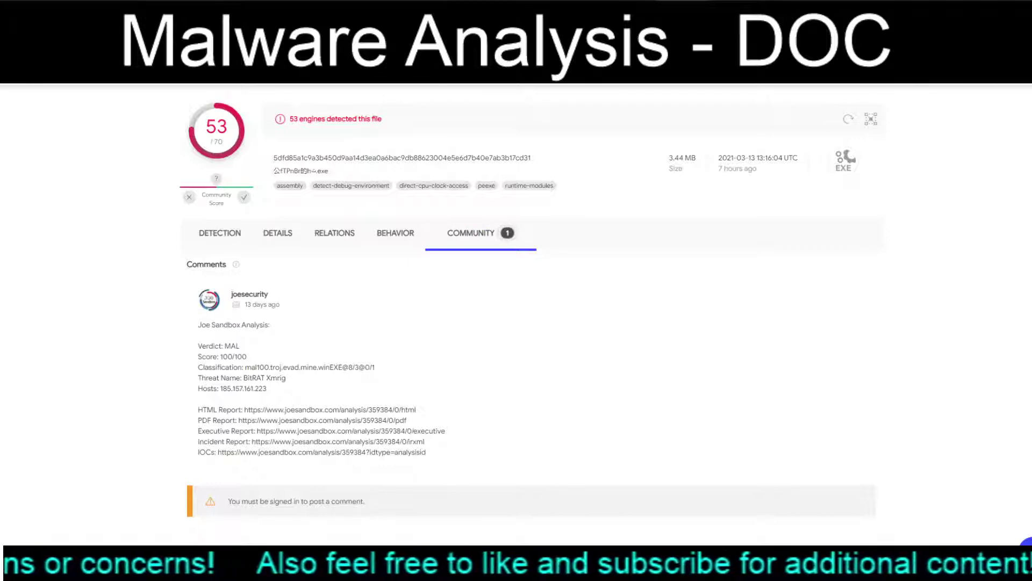
{"action": "left_click", "coordinate": [395, 233]}
{"action": "left_click", "coordinate": [334, 233]}
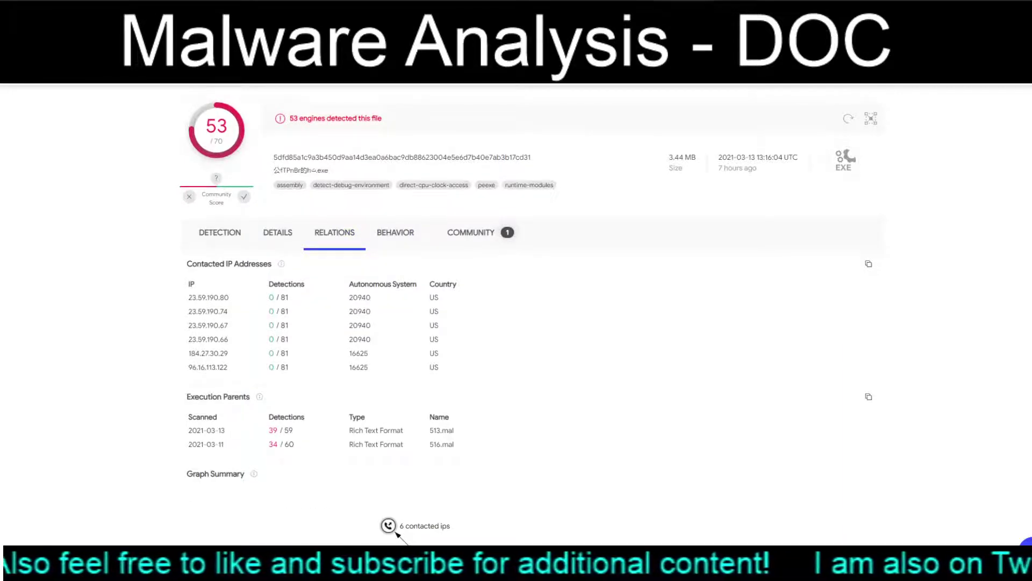
{"action": "scroll", "coordinate": [516, 301], "scroll_direction": "down", "scroll_amount": 5}
{"action": "scroll", "coordinate": [516, 301], "scroll_direction": "up", "scroll_amount": 5}
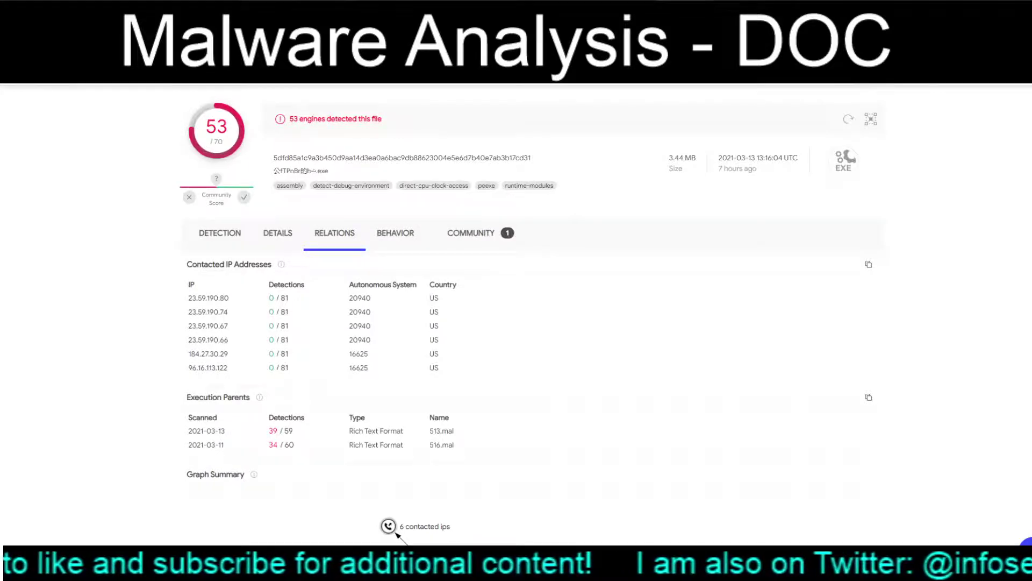
- Switch to LetsDefend and try "{agent tesla}" as the answer to Question 3
{"action": "key", "text": "ctrl+Tab"}
{"action": "left_click", "coordinate": [307, 415]}
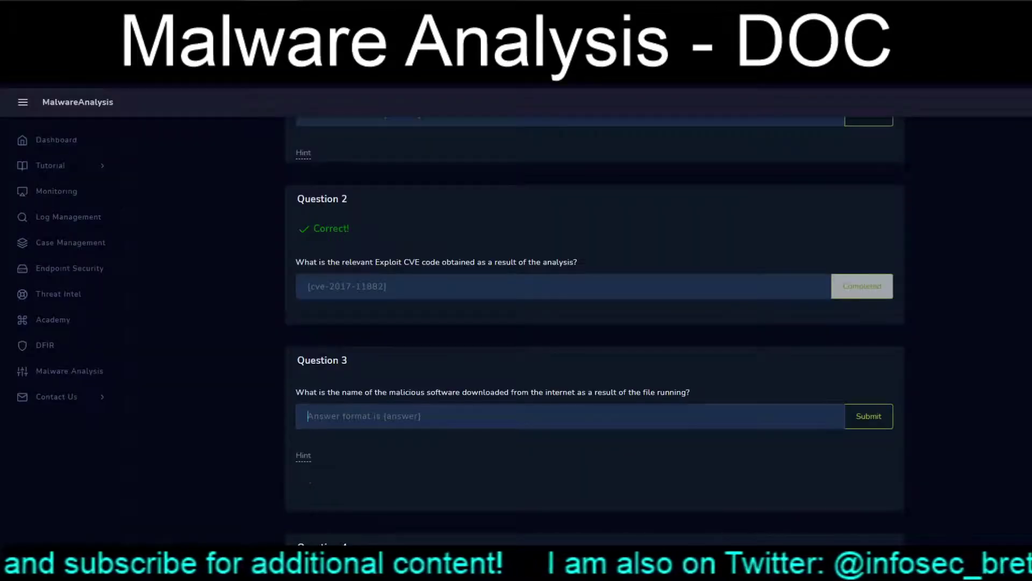
{"action": "type", "text": "{agent"}
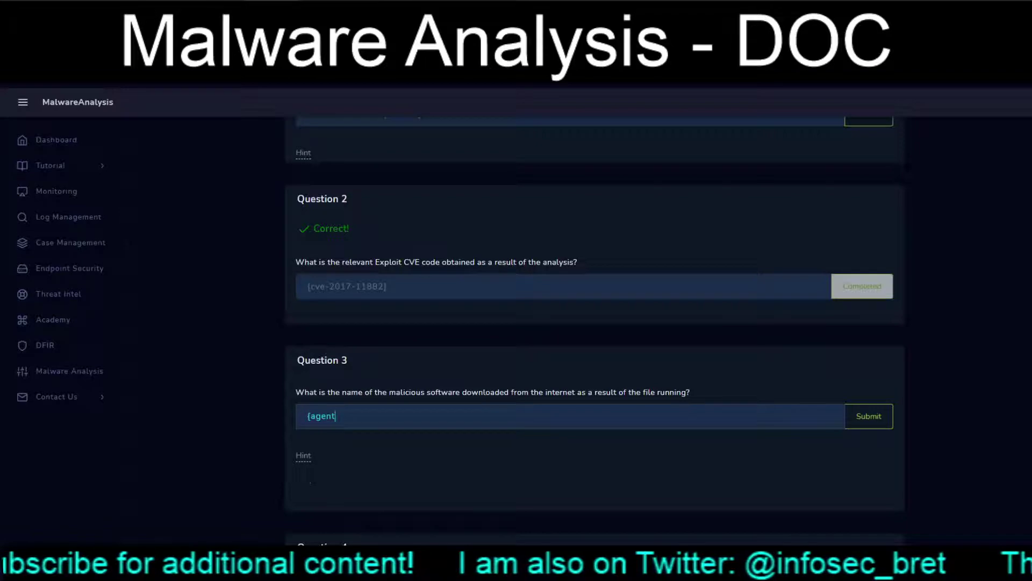
{"action": "type", "text": " tesla"}
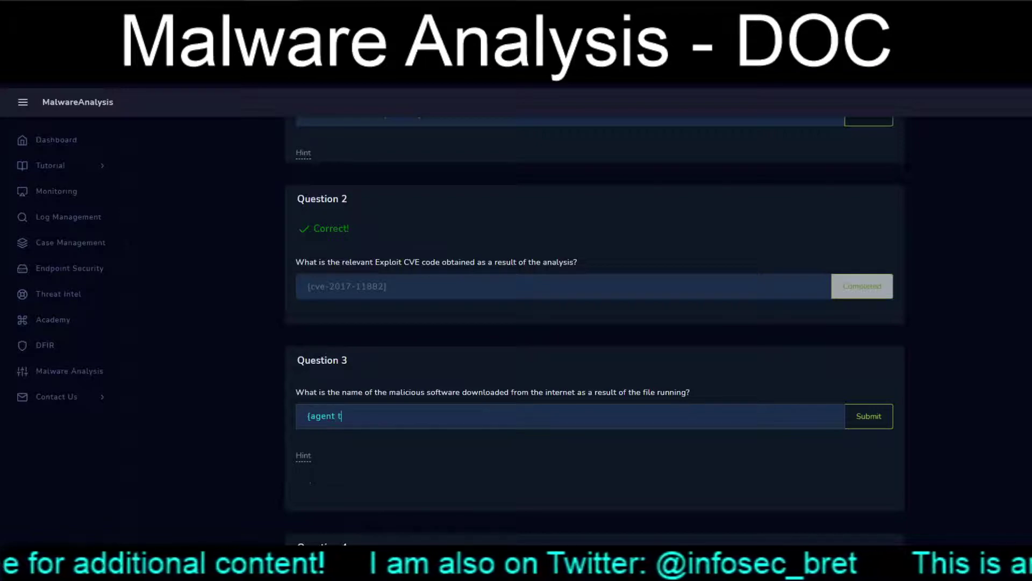
{"action": "type", "text": "}"}
{"action": "key", "text": "Return"}
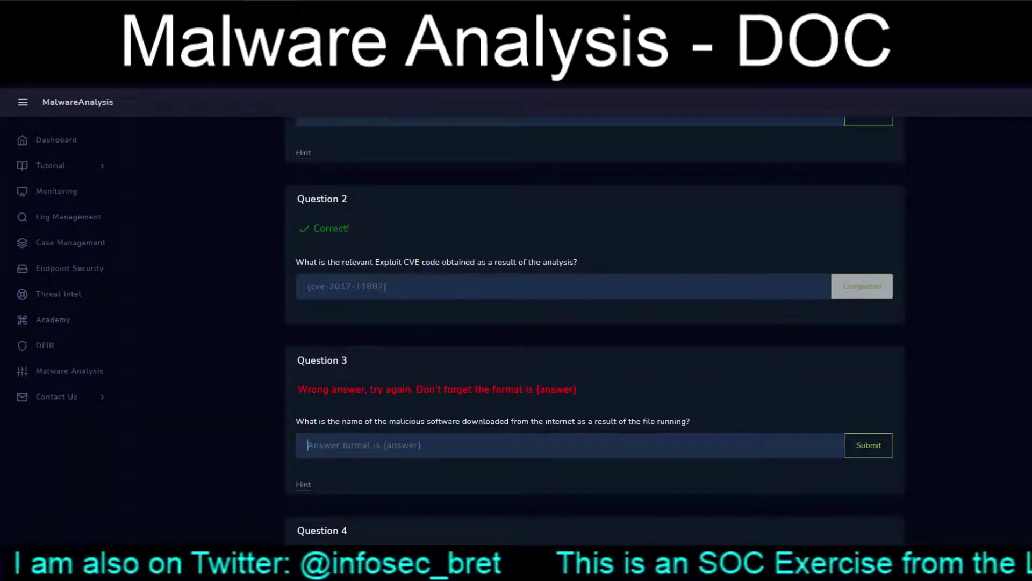
- Try "{bitrat}" as the answer to Question 3
{"action": "type", "text": "{bitrat}"}
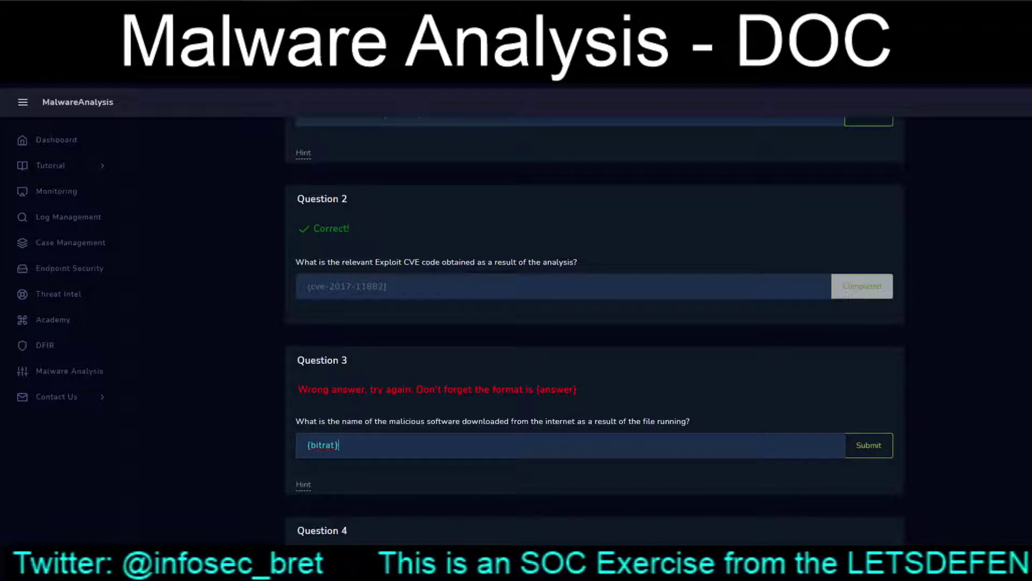
{"action": "left_click", "coordinate": [869, 445]}
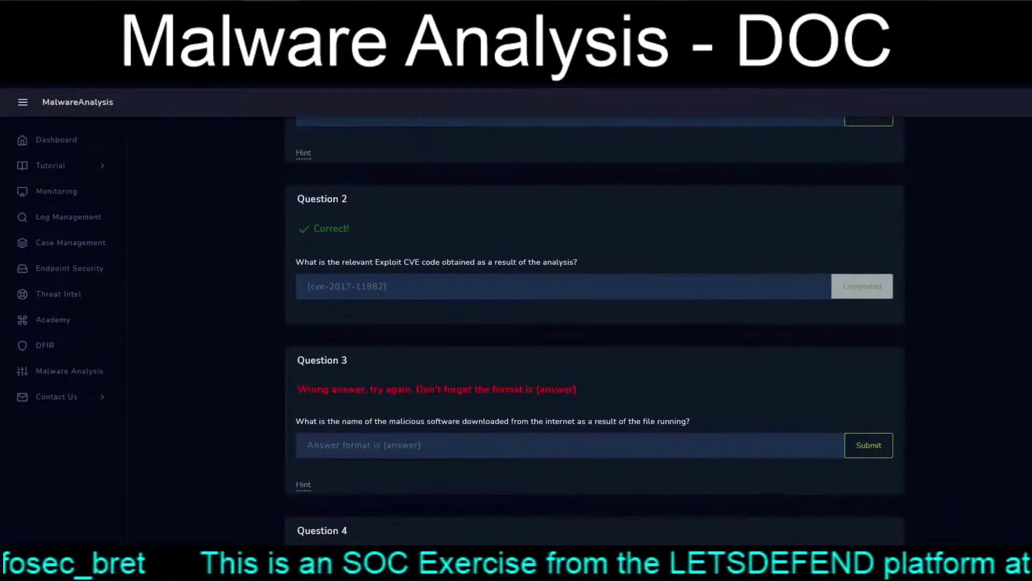
- Try "{nanocore}" as the answer to Question 3
{"action": "type", "text": "{nan"}
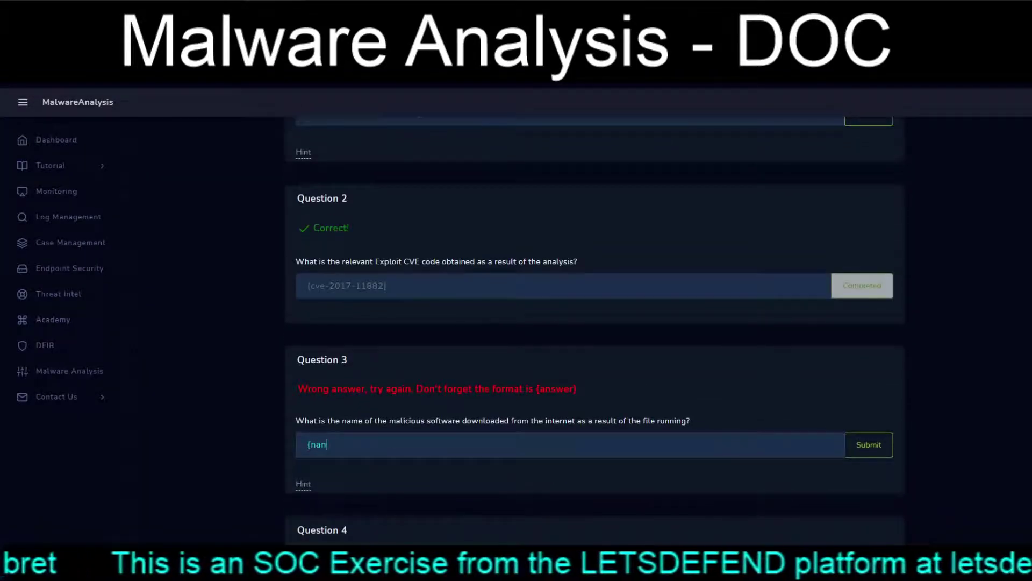
{"action": "type", "text": "ocore}"}
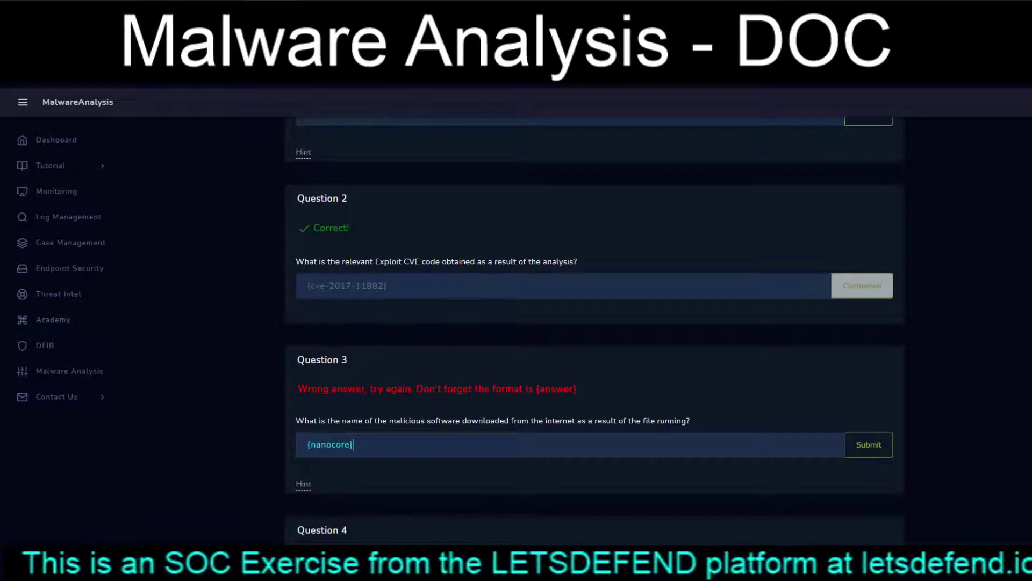
{"action": "key", "text": "Return"}
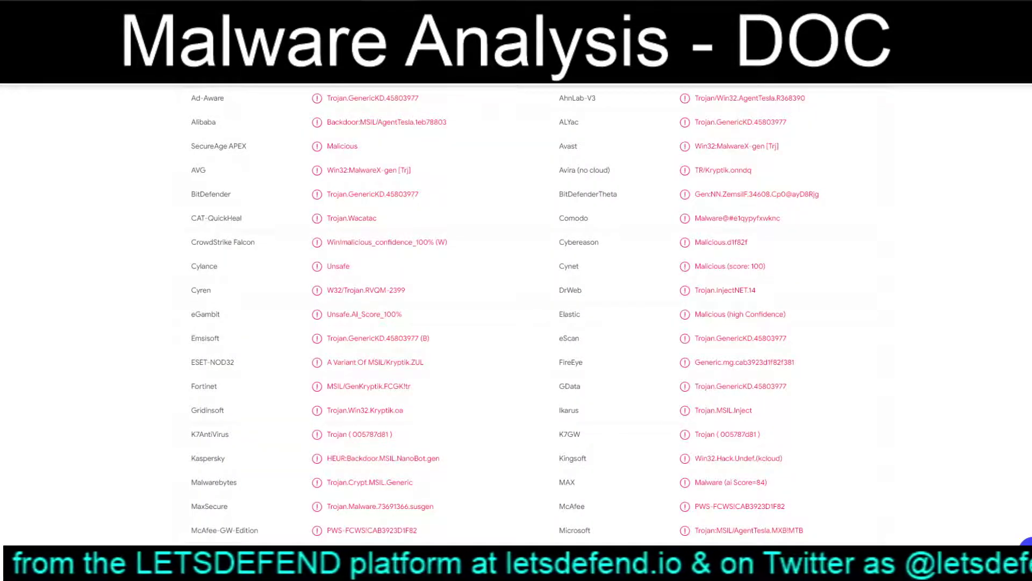
- Recheck the executable's VirusTotal detections, and try "{aro.exe}" as the answer to Question 3 on LetsDefend
{"action": "scroll", "coordinate": [516, 317], "scroll_direction": "up", "scroll_amount": 3}
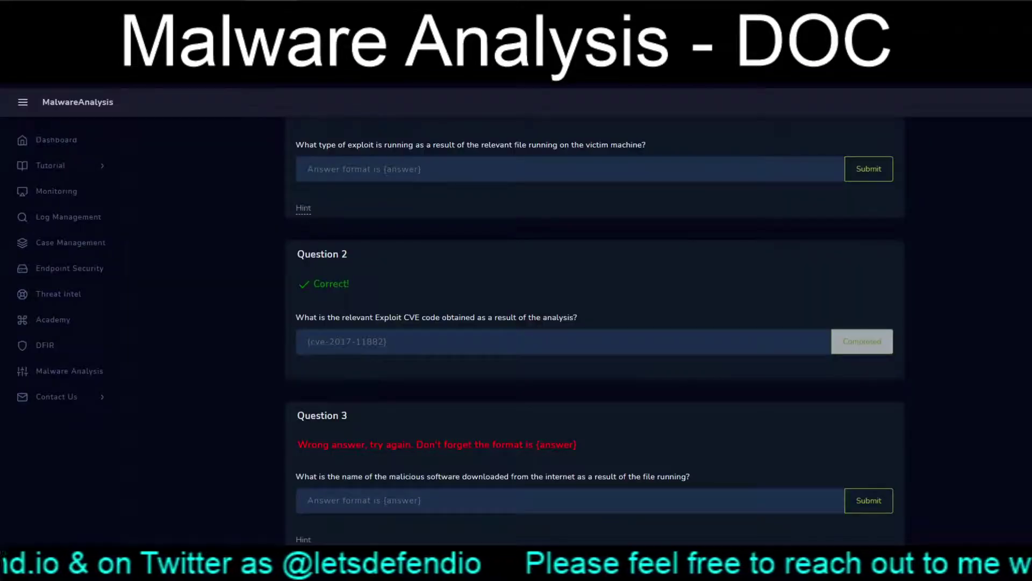
{"action": "left_click", "coordinate": [309, 500]}
{"action": "type", "text": "{a"}
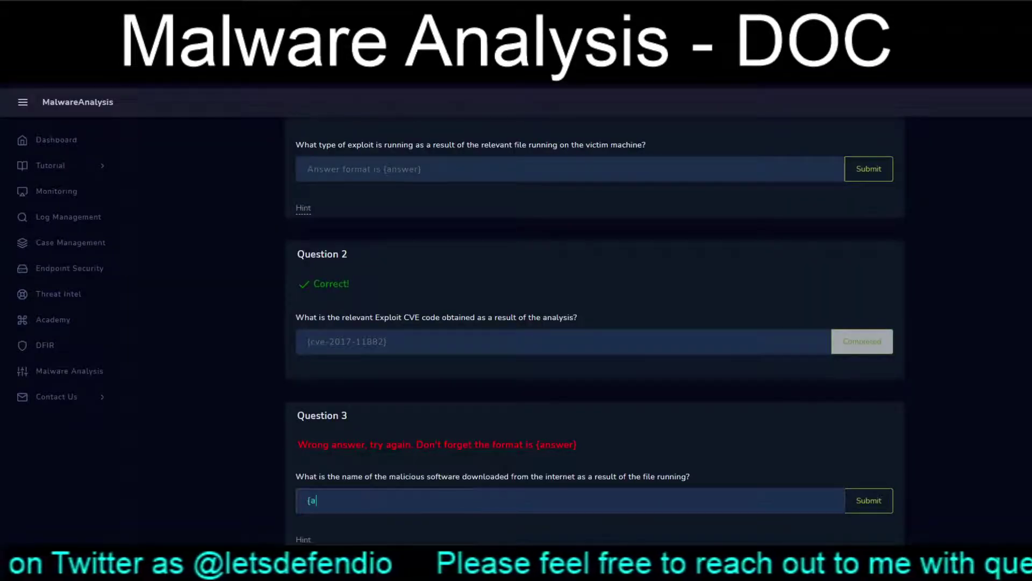
{"action": "type", "text": "ro.exe}"}
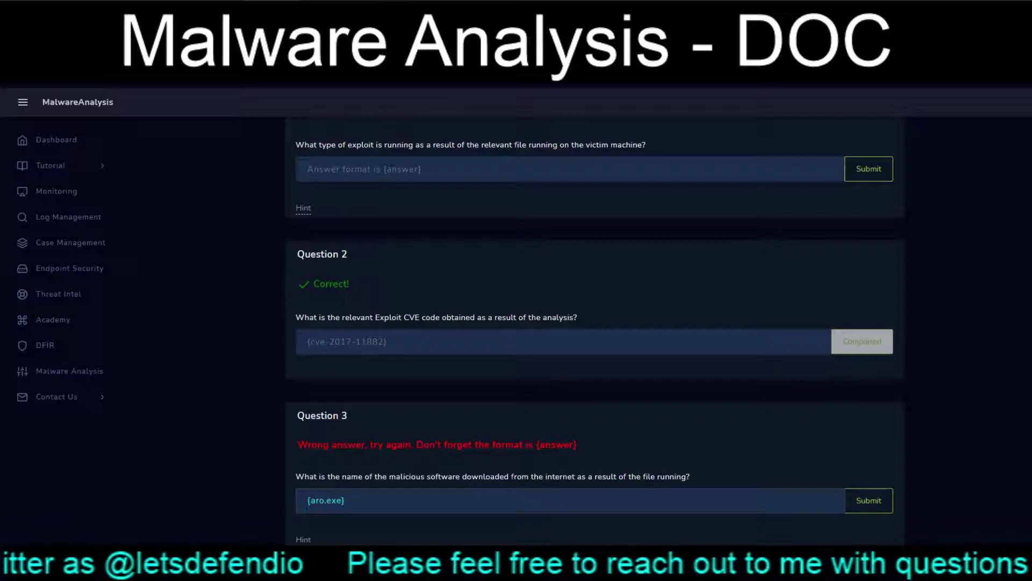
{"action": "key", "text": "Return"}
- Check the network activity in the ANY.RUN report and submit "{185.36.74.48:80}" as the answer to Question 4 on LetsDefend
{"action": "scroll", "coordinate": [595, 331], "scroll_direction": "down", "scroll_amount": 9}
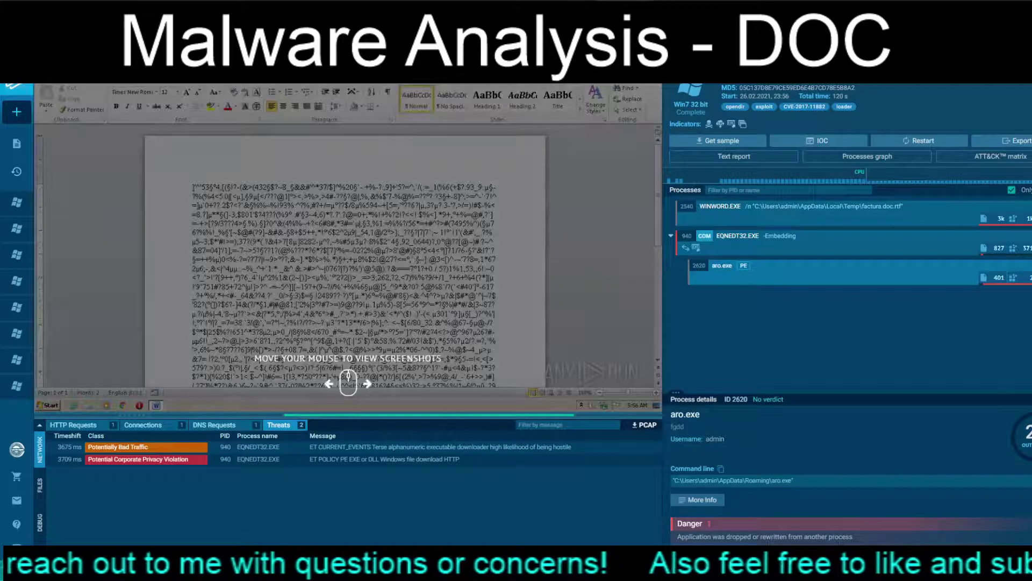
{"action": "left_click", "coordinate": [224, 424]}
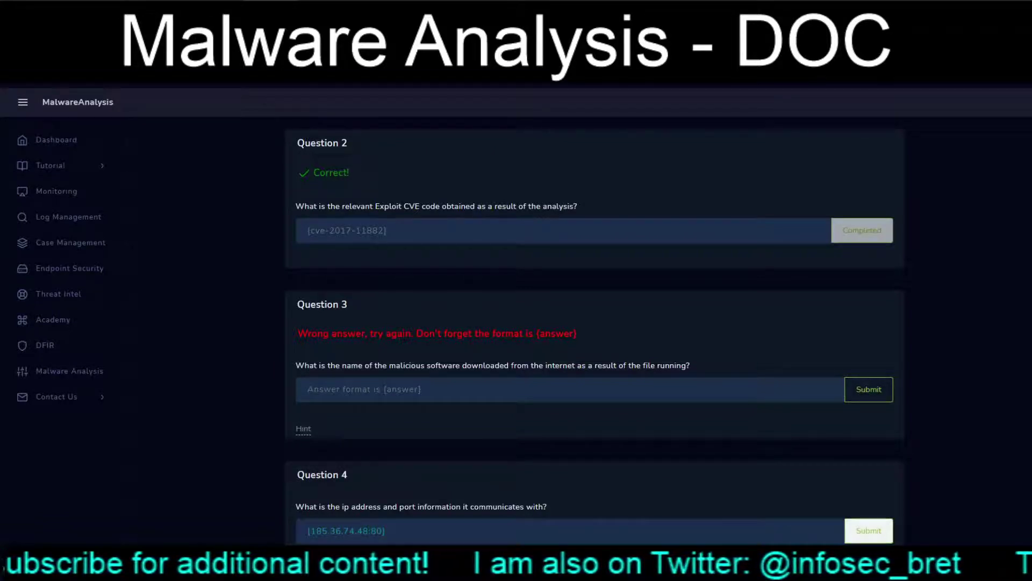
{"action": "key", "text": "Return"}
- Submit "{aro.exe}" as the answer to Question 5 about the exe dropped to disk, and review the question results
{"action": "scroll", "coordinate": [594, 322], "scroll_direction": "down", "scroll_amount": 7}
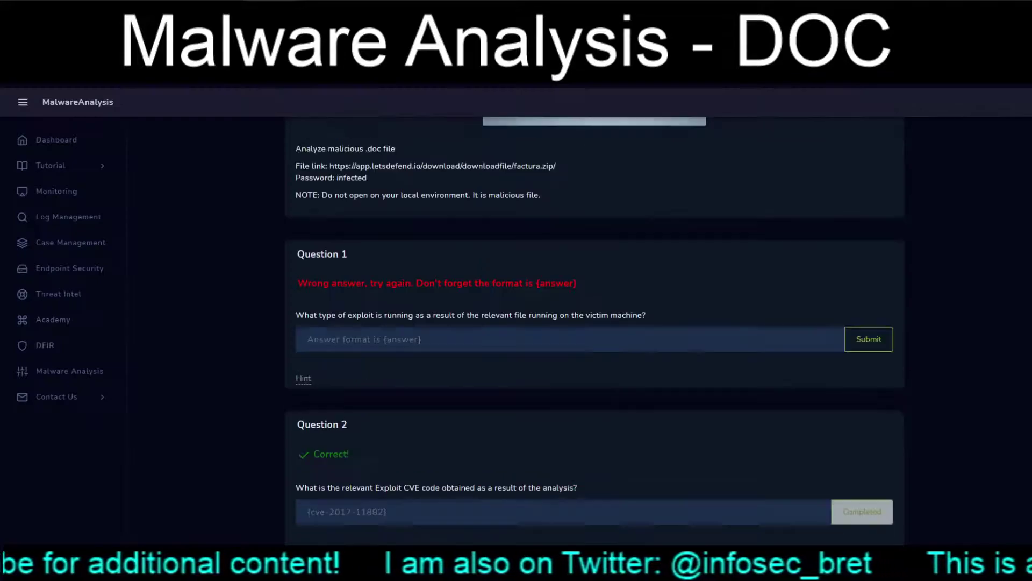
{"action": "scroll", "coordinate": [594, 322], "scroll_direction": "down", "scroll_amount": 5}
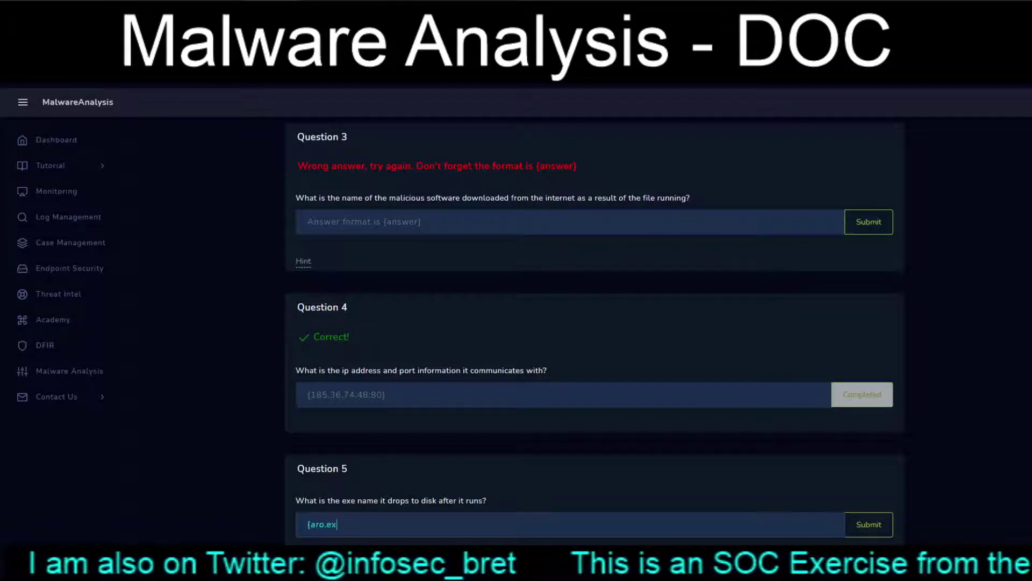
{"action": "left_click", "coordinate": [868, 524]}
{"action": "key", "text": "Return"}
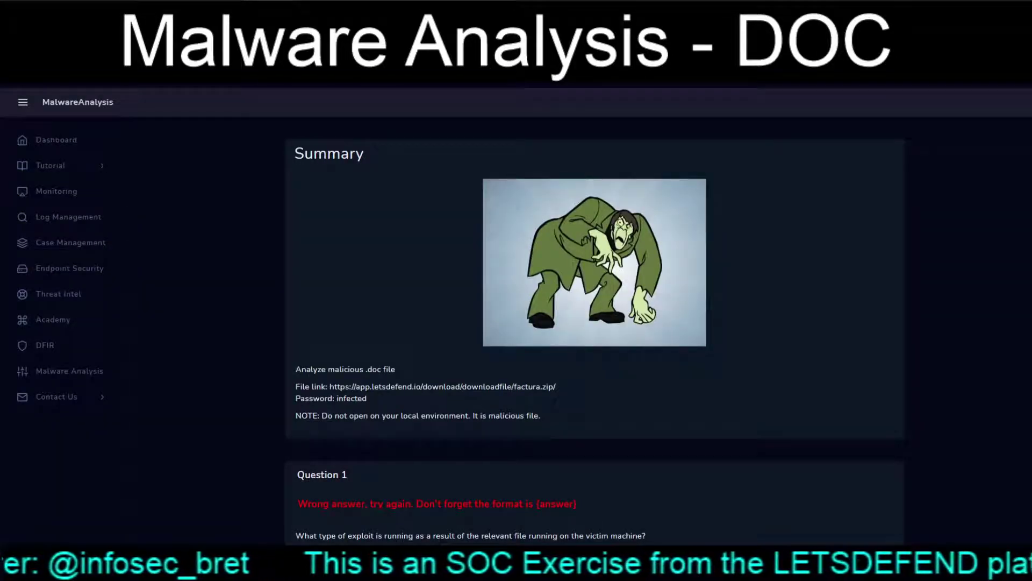
{"action": "scroll", "coordinate": [595, 322], "scroll_direction": "down", "scroll_amount": 13}
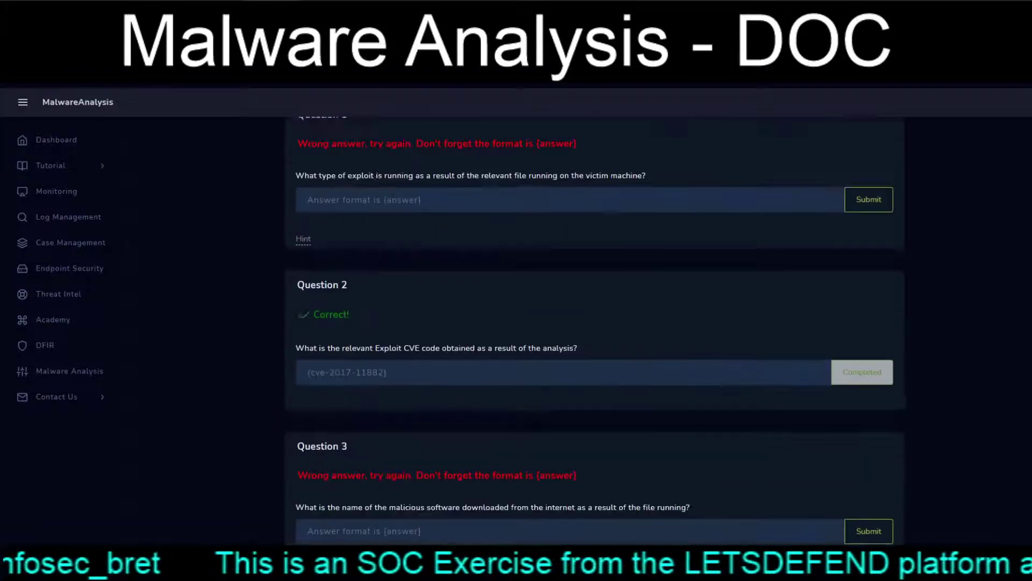
{"action": "scroll", "coordinate": [594, 323], "scroll_direction": "up", "scroll_amount": 7}
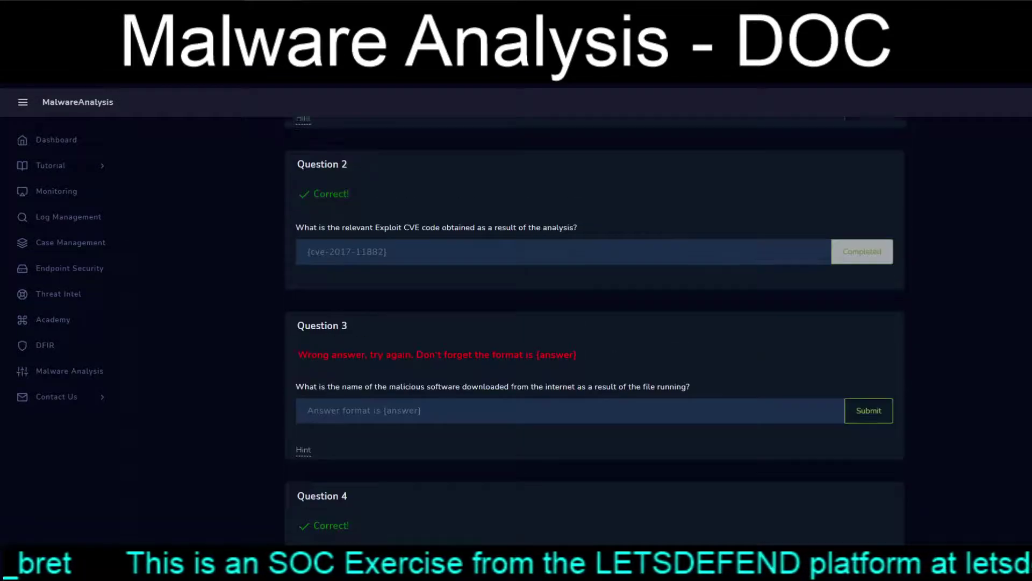
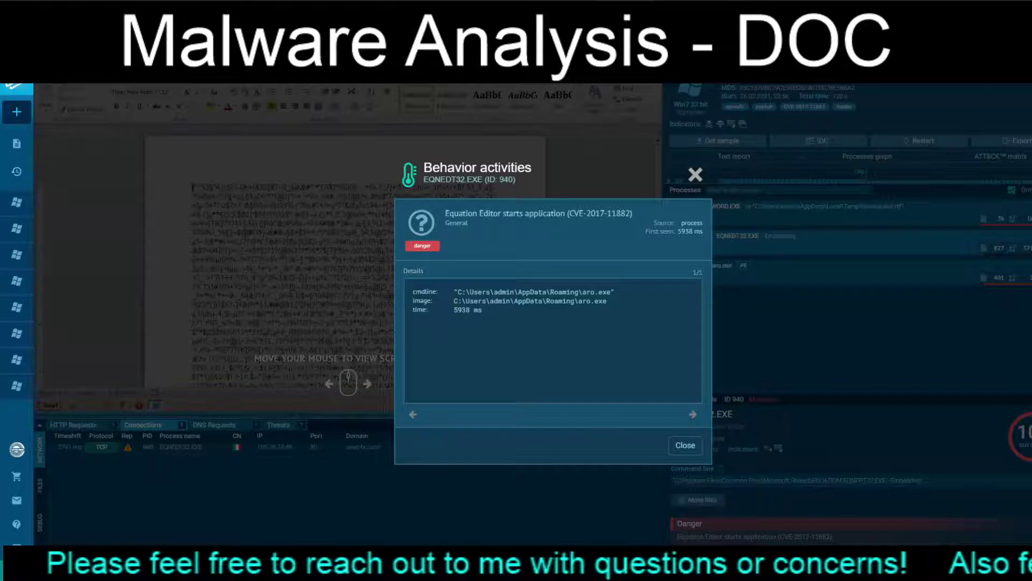
- Read the details of the Equation Editor behavior activity in the ANY.RUN report and close them
{"action": "left_click_drag", "start_coordinate": [445, 213], "coordinate": [488, 214]}
{"action": "left_click", "coordinate": [488, 213]}
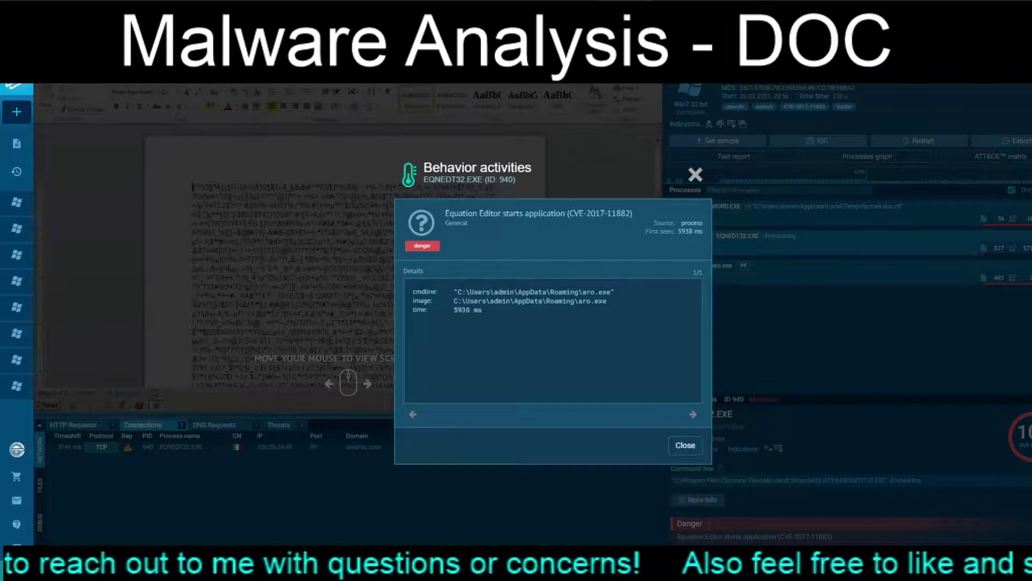
{"action": "left_click", "coordinate": [685, 445]}
- Copy the EQNEDT32.EXE name from the process's command line and try it in braces as the answer to Question 1 on LetsDefend
{"action": "left_click_drag", "start_coordinate": [843, 480], "coordinate": [886, 480]}
{"action": "key", "text": "ctrl+c"}
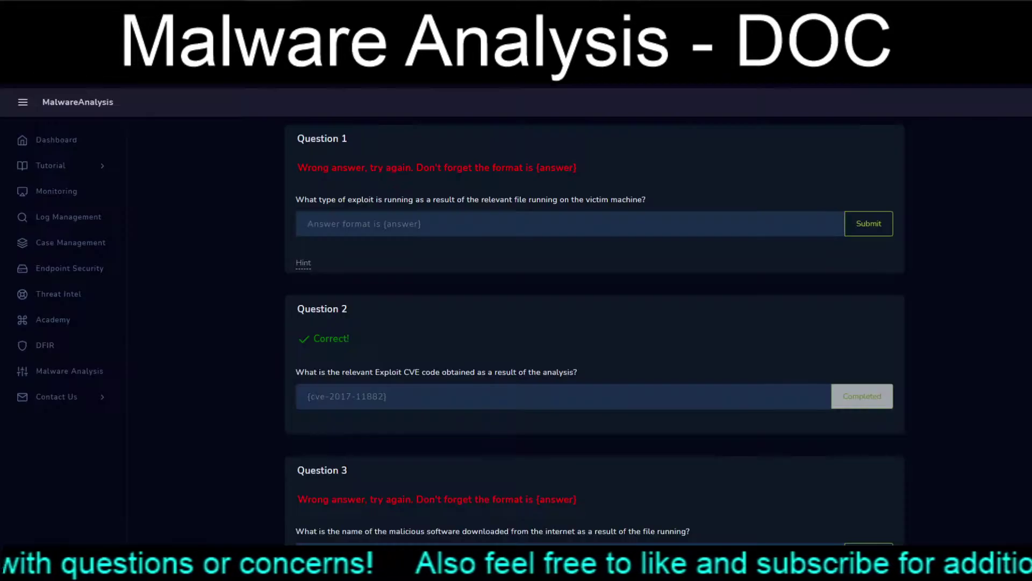
{"action": "left_click", "coordinate": [308, 224]}
{"action": "type", "text": "{"}
{"action": "key", "text": "ctrl+v"}
{"action": "type", "text": "}"}
{"action": "left_click", "coordinate": [869, 223]}
{"action": "scroll", "coordinate": [595, 329], "scroll_direction": "down", "scroll_amount": 7}
{"action": "scroll", "coordinate": [595, 316], "scroll_direction": "up", "scroll_amount": 5}
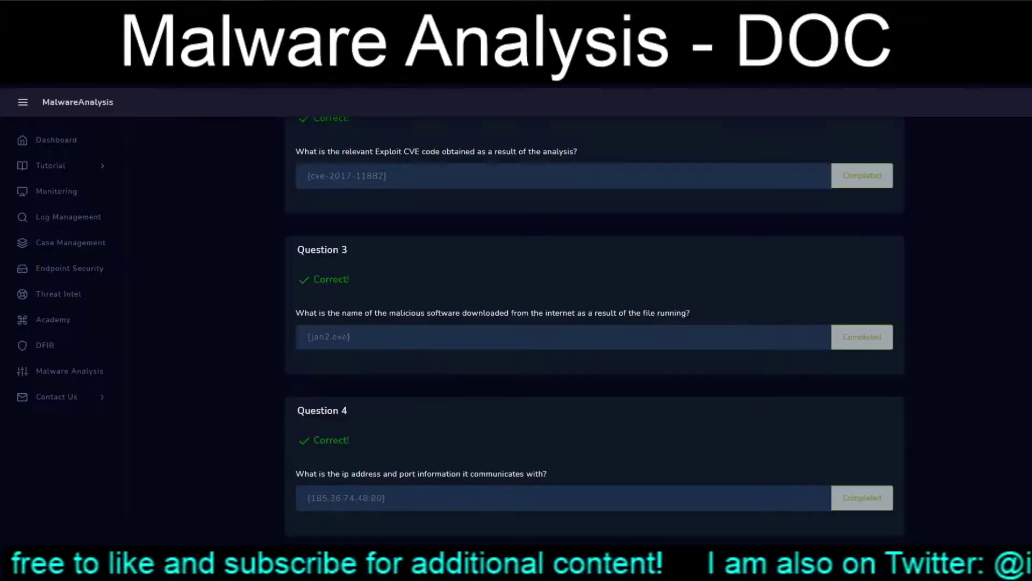
- Reveal the hint for Question 1 about the exploit type and read the expected answer format
{"action": "scroll", "coordinate": [595, 316], "scroll_direction": "up", "scroll_amount": 8}
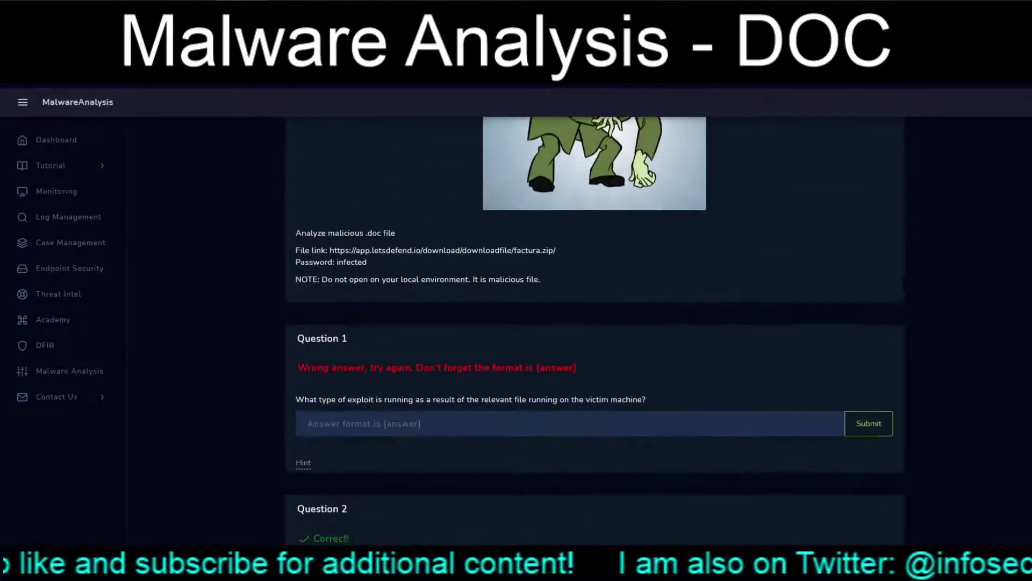
{"action": "left_click", "coordinate": [303, 486]}
{"action": "scroll", "coordinate": [594, 331], "scroll_direction": "down", "scroll_amount": 2}
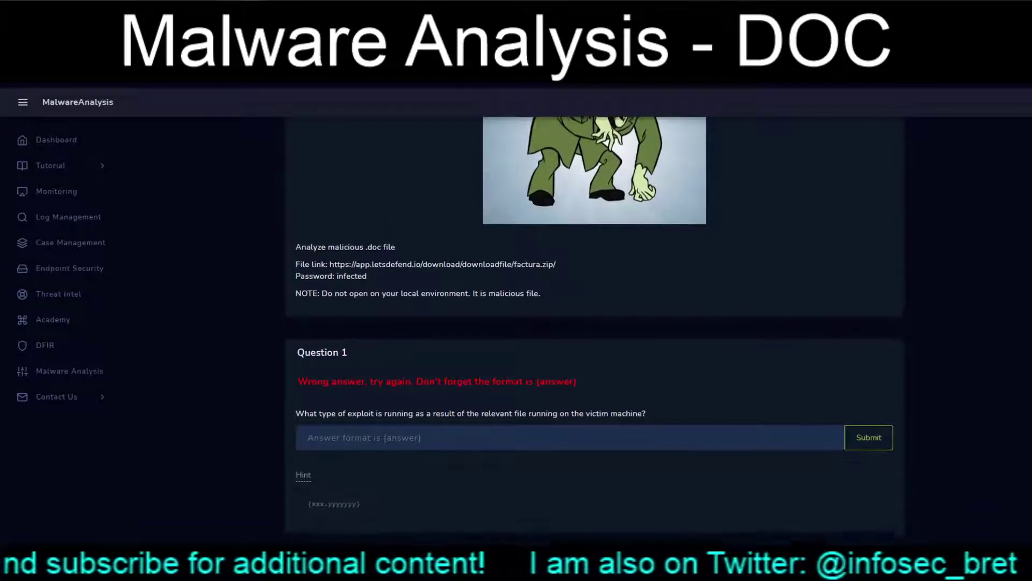
{"action": "scroll", "coordinate": [594, 316], "scroll_direction": "down", "scroll_amount": 1}
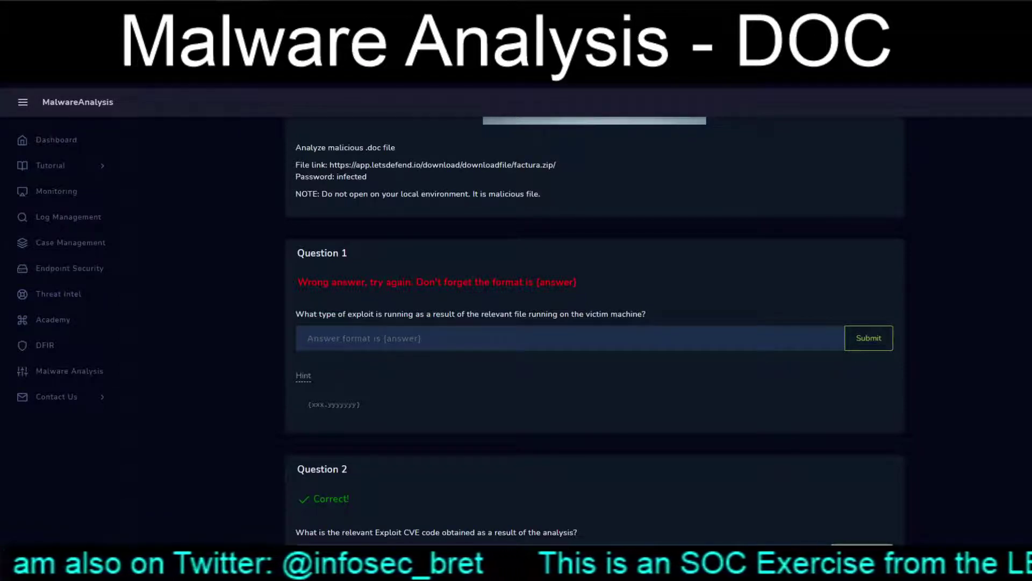
{"action": "scroll", "coordinate": [594, 323], "scroll_direction": "up", "scroll_amount": 3}
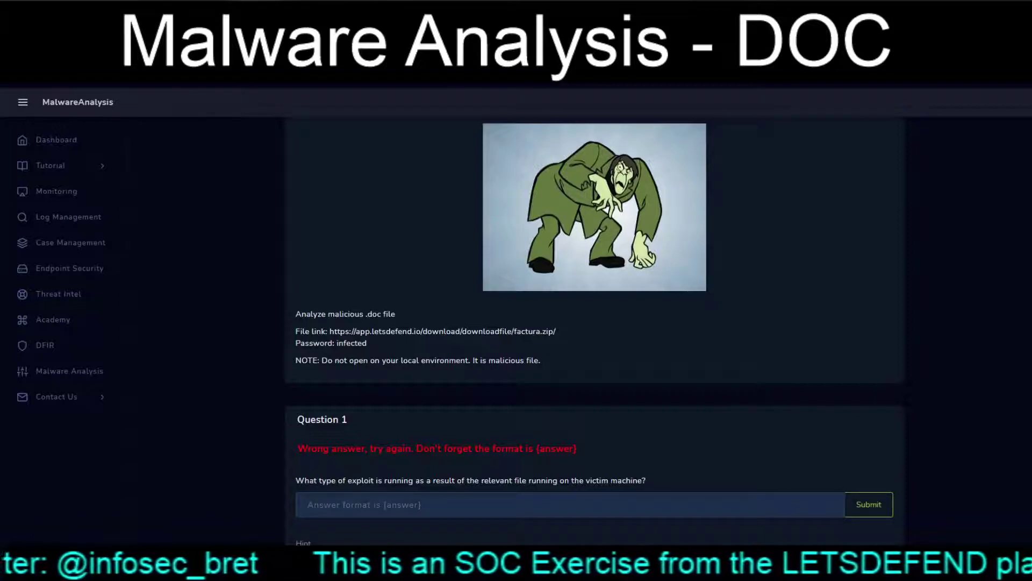
- Enter "{rtf.exploit}" as the answer to Question 1 and compare it with the hint
{"action": "type", "text": "{"}
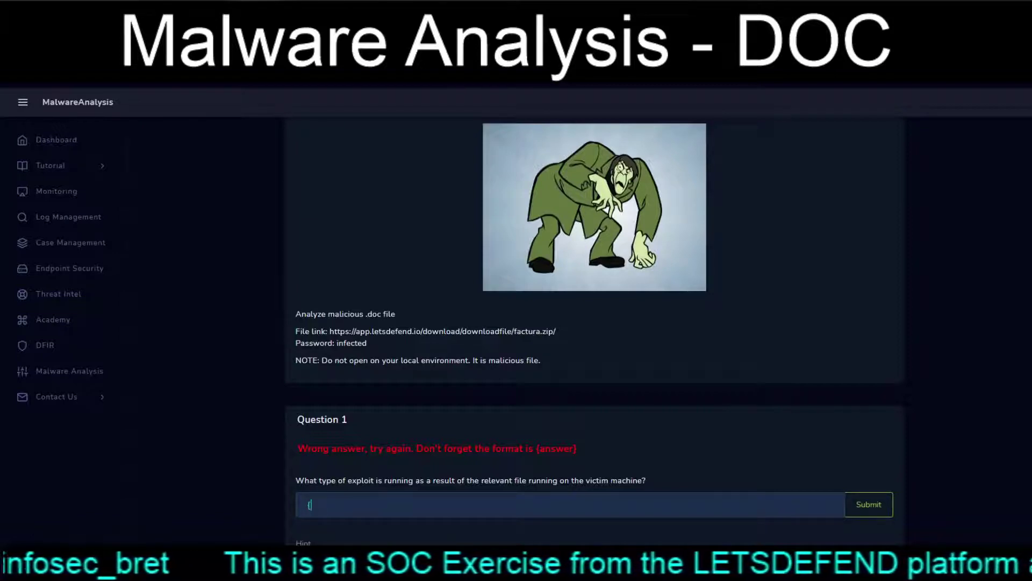
{"action": "type", "text": "rtf"}
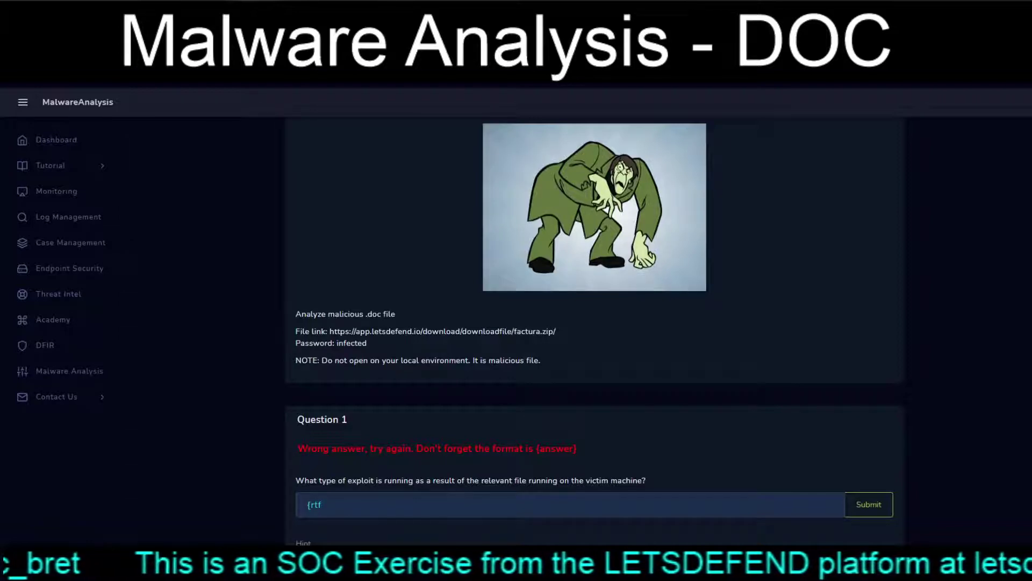
{"action": "type", "text": ".exploit}"}
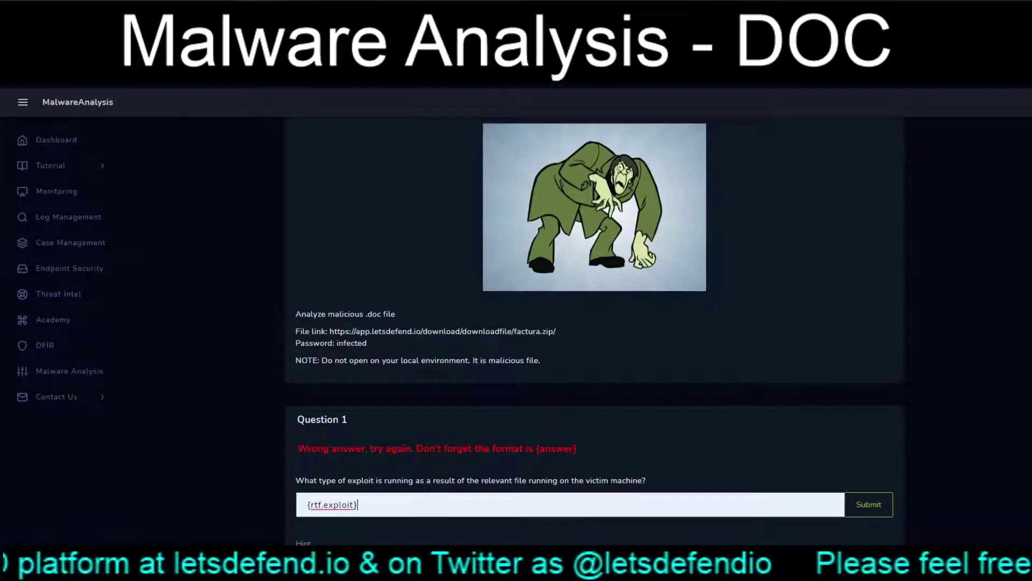
{"action": "scroll", "coordinate": [595, 316], "scroll_direction": "down", "scroll_amount": 2}
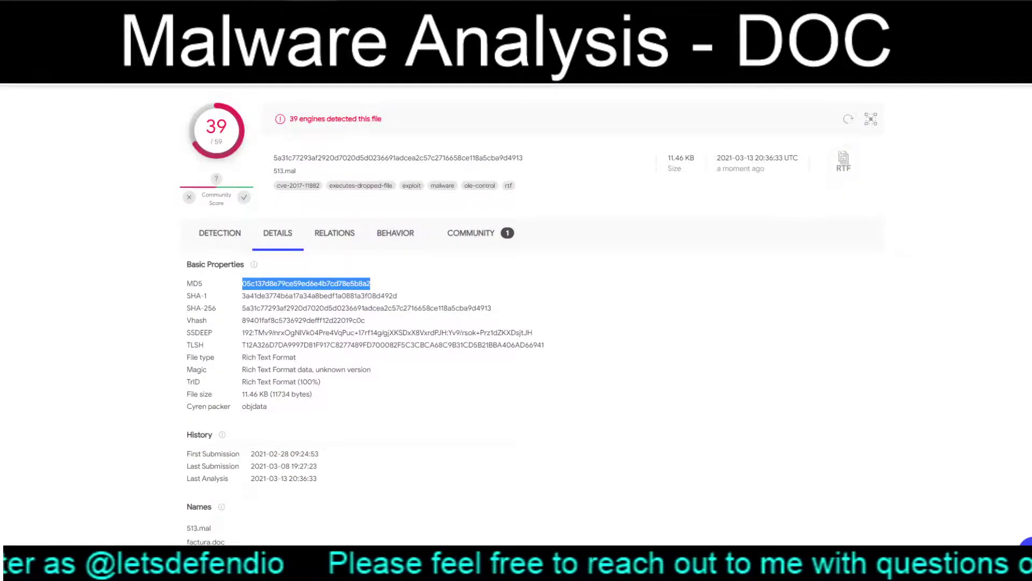
- Examine the antivirus detection names for the RTF file on VirusTotal, including ClamAV's entry
{"action": "left_click", "coordinate": [219, 232]}
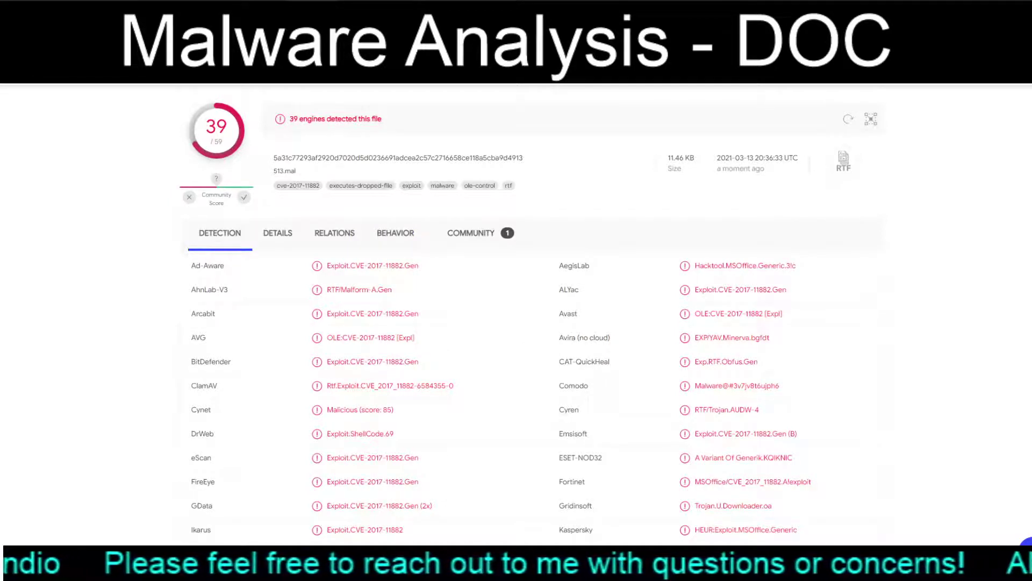
{"action": "scroll", "coordinate": [317, 408], "scroll_direction": "down", "scroll_amount": 1}
{"action": "scroll", "coordinate": [317, 402], "scroll_direction": "down", "scroll_amount": 4}
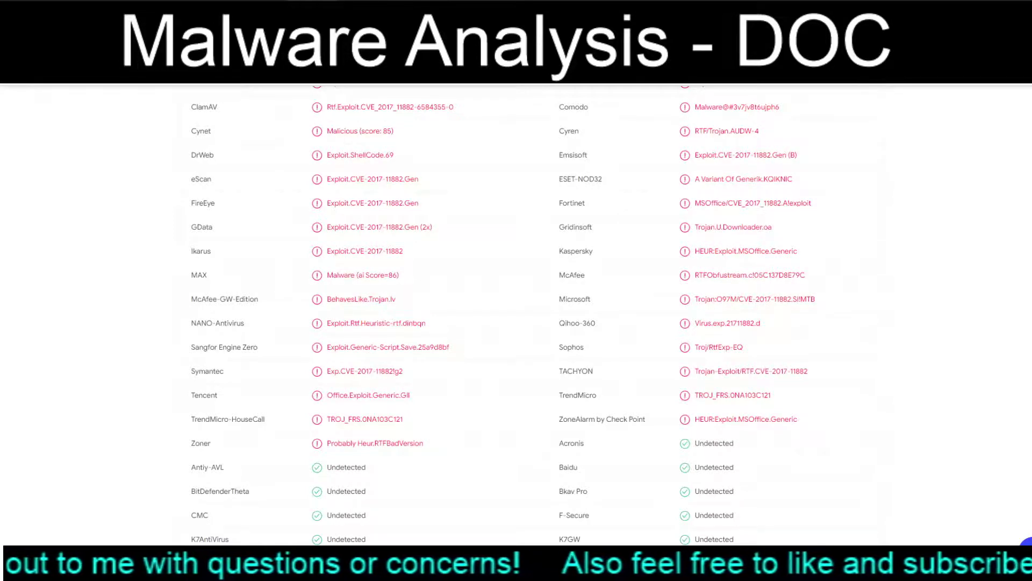
{"action": "scroll", "coordinate": [504, 301], "scroll_direction": "up", "scroll_amount": 1}
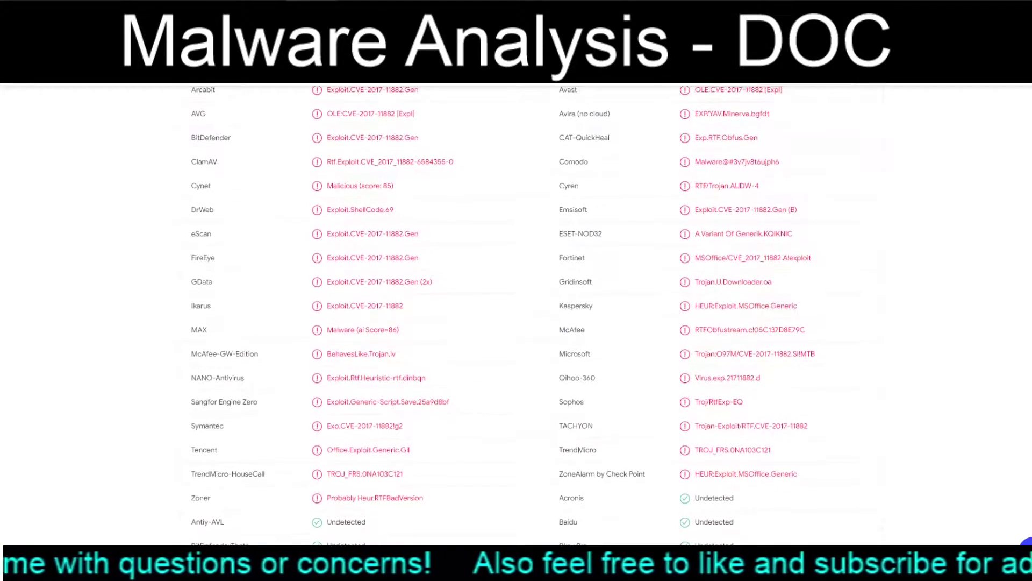
{"action": "scroll", "coordinate": [503, 301], "scroll_direction": "up", "scroll_amount": 1}
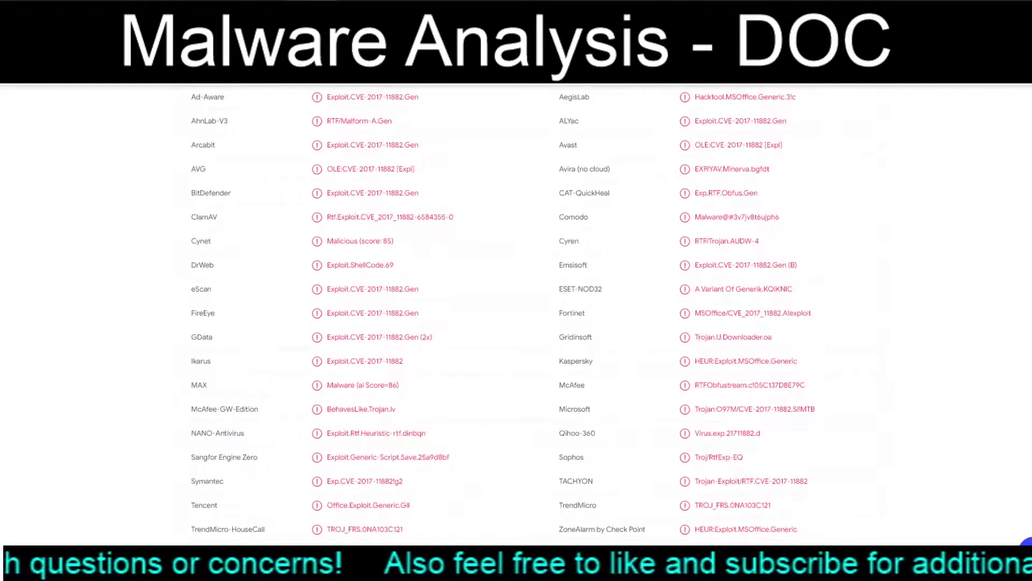
{"action": "scroll", "coordinate": [503, 301], "scroll_direction": "up", "scroll_amount": 1}
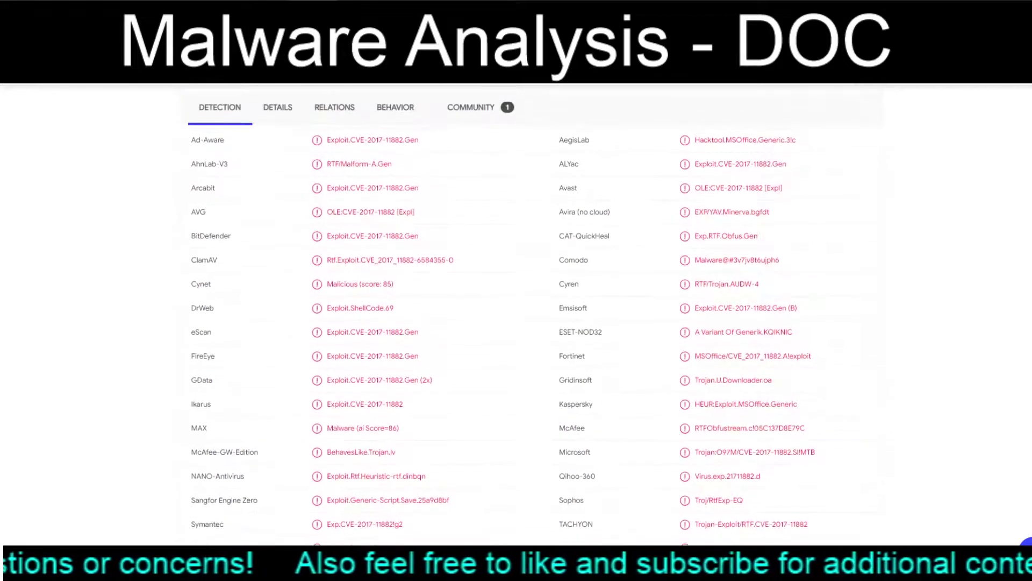
{"action": "left_click_drag", "start_coordinate": [327, 265], "coordinate": [366, 266]}
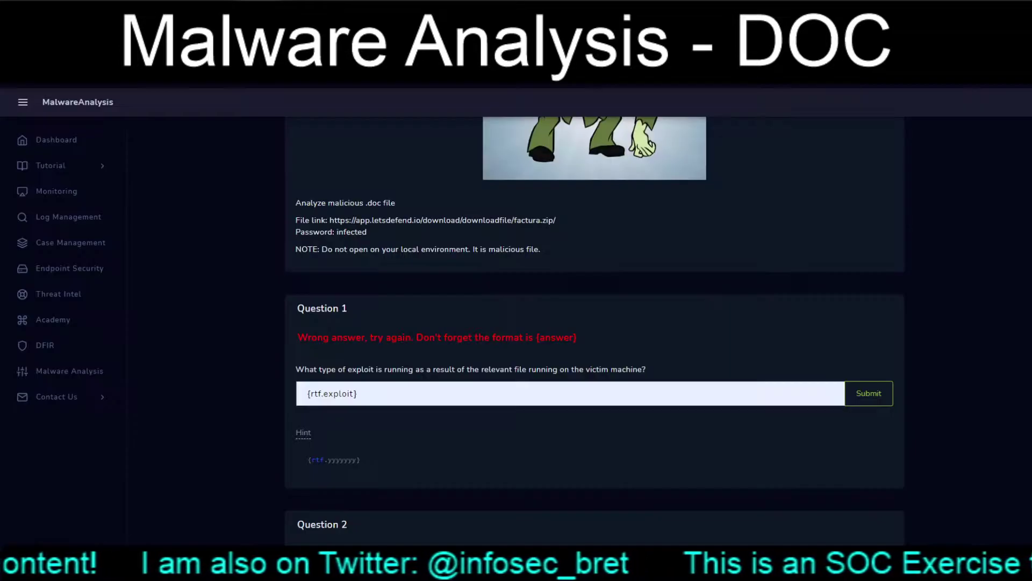
- Submit the entered answer to Question 1 on LetsDefend and review the results of all questions
{"action": "left_click", "coordinate": [868, 393]}
{"action": "scroll", "coordinate": [595, 322], "scroll_direction": "down", "scroll_amount": 6}
{"action": "scroll", "coordinate": [595, 323], "scroll_direction": "down", "scroll_amount": 5}
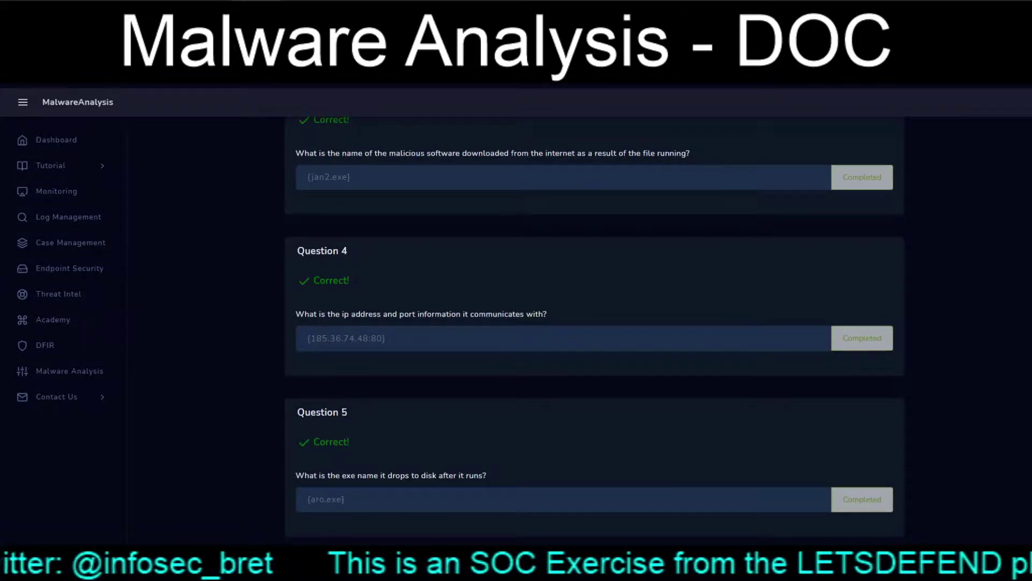
{"action": "scroll", "coordinate": [595, 323], "scroll_direction": "up", "scroll_amount": 11}
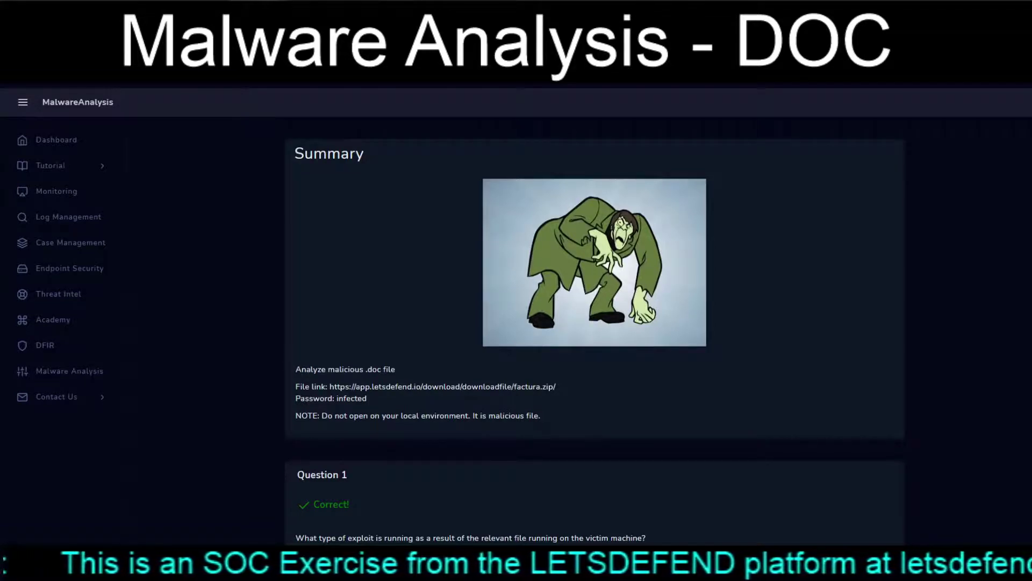
- Review the web search results on the EQNEDT32.exe vulnerability and recap the answered LetsDefend questions
{"action": "scroll", "coordinate": [595, 323], "scroll_direction": "down", "scroll_amount": 3}
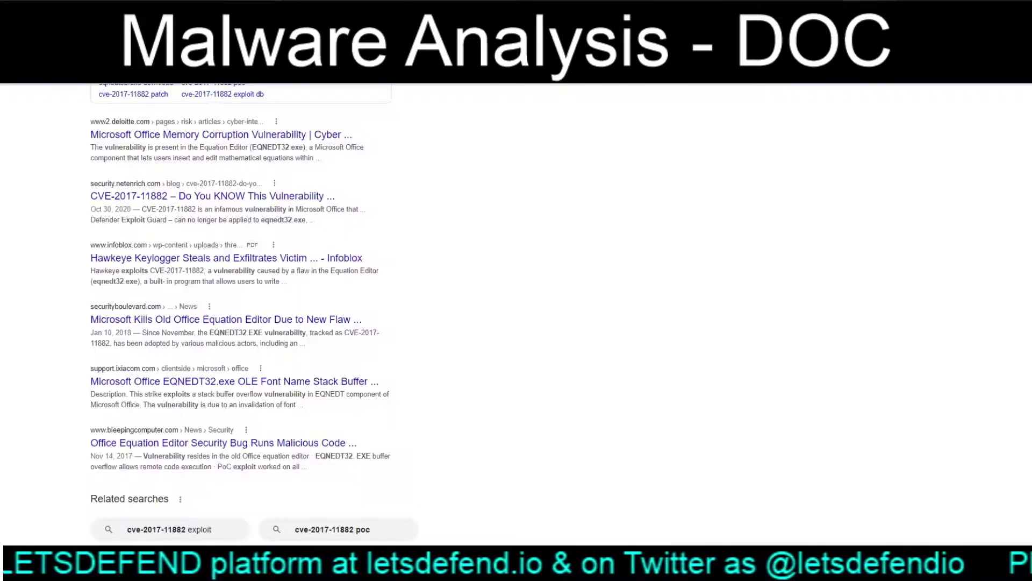
{"action": "scroll", "coordinate": [241, 312], "scroll_direction": "up", "scroll_amount": 6}
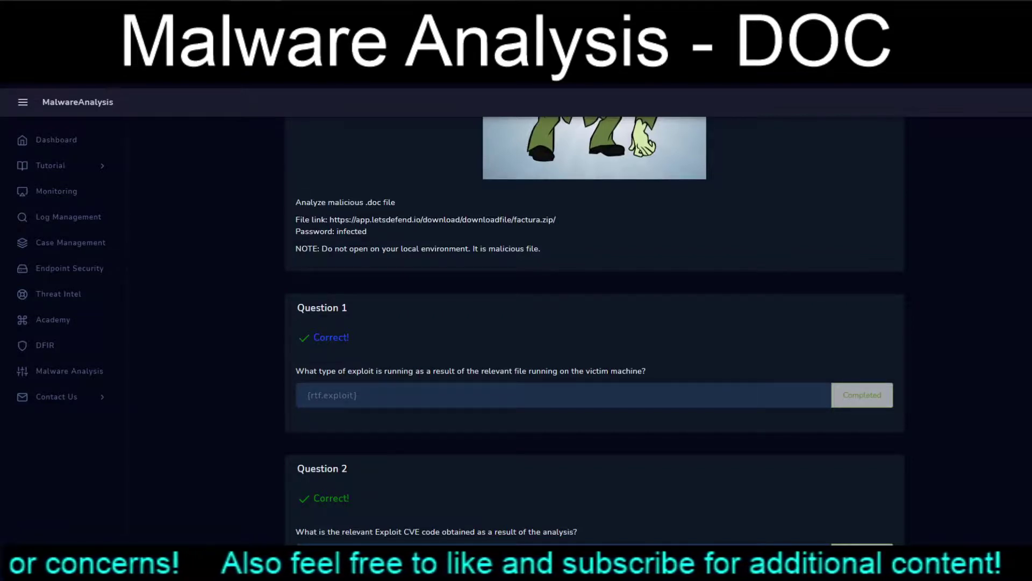
{"action": "scroll", "coordinate": [595, 316], "scroll_direction": "down", "scroll_amount": 8}
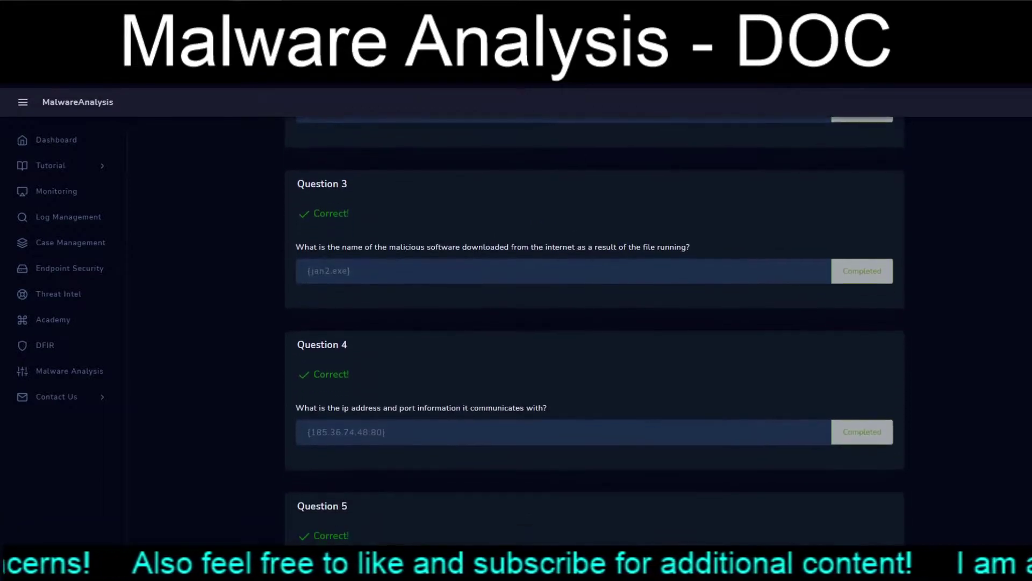
{"action": "scroll", "coordinate": [596, 317], "scroll_direction": "down", "scroll_amount": 2}
{"action": "scroll", "coordinate": [595, 316], "scroll_direction": "up", "scroll_amount": 10}
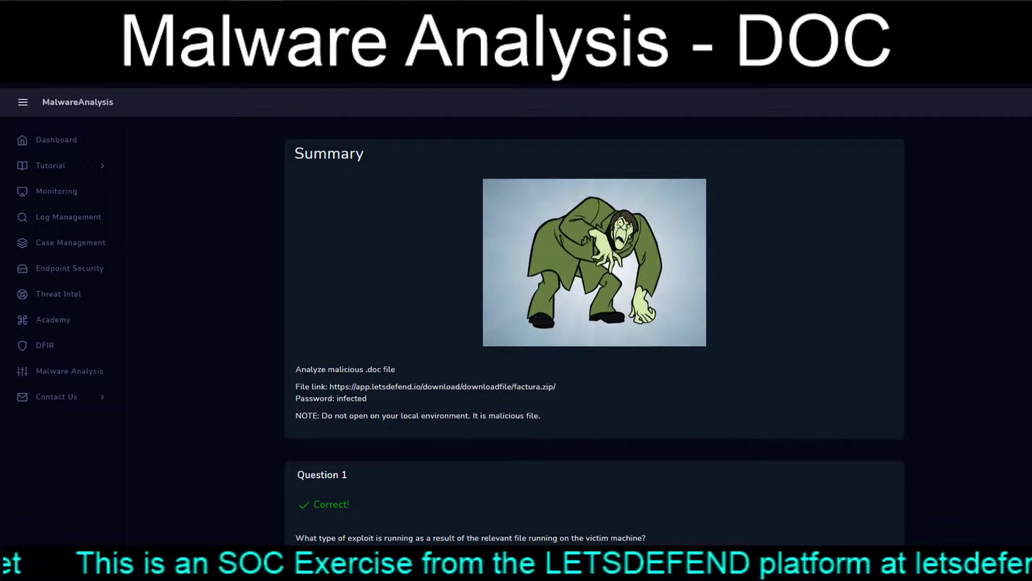
{"action": "scroll", "coordinate": [595, 323], "scroll_direction": "down", "scroll_amount": 4}
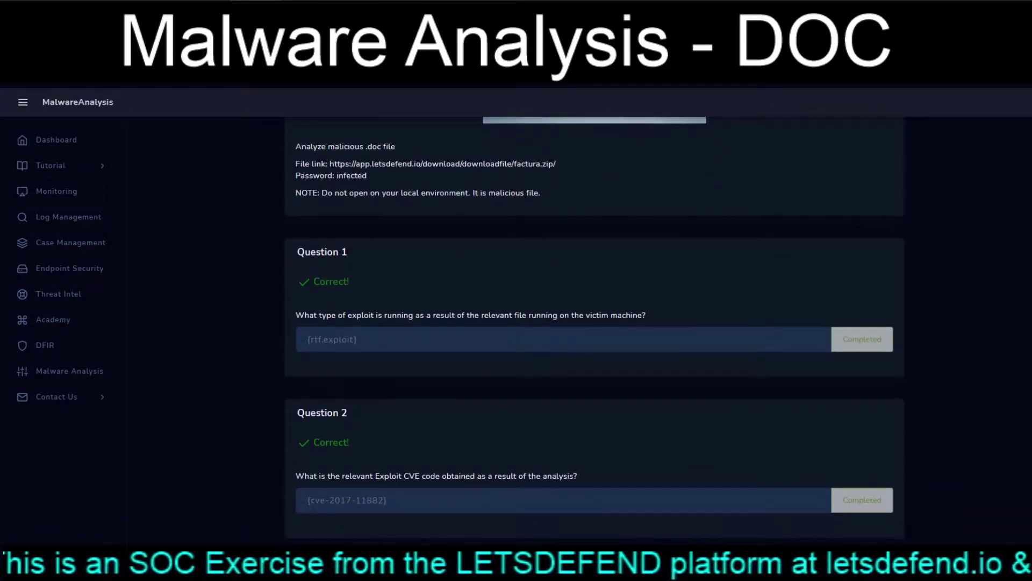
{"action": "scroll", "coordinate": [595, 323], "scroll_direction": "up", "scroll_amount": 3}
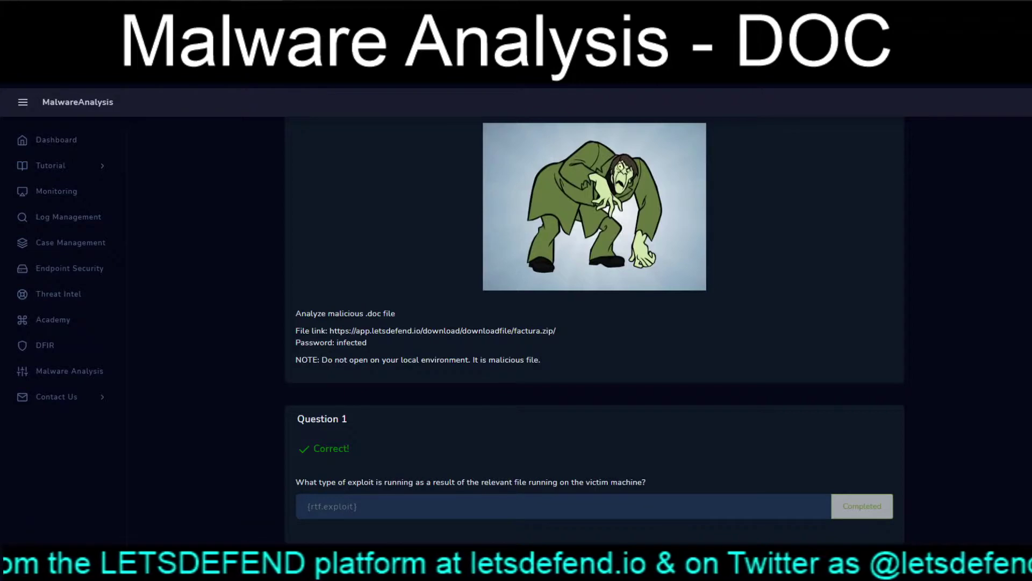
{"action": "scroll", "coordinate": [594, 323], "scroll_direction": "down", "scroll_amount": 6}
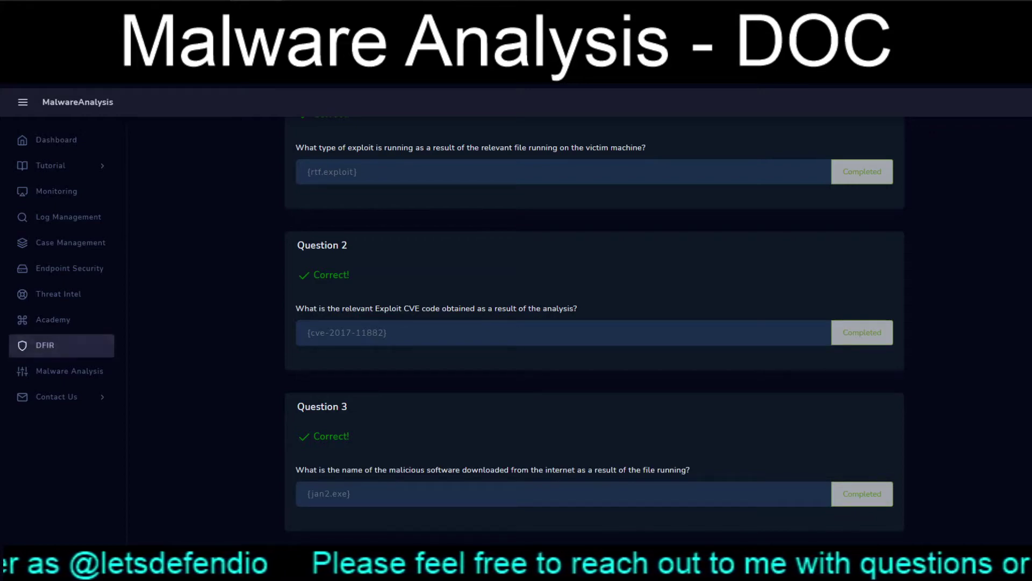
- Open the Malware Analysis challenge list on LetsDefend and look through the available challenges
{"action": "left_click", "coordinate": [61, 371]}
{"action": "scroll", "coordinate": [516, 331], "scroll_direction": "down", "scroll_amount": 2}
{"action": "scroll", "coordinate": [516, 323], "scroll_direction": "down", "scroll_amount": 2}
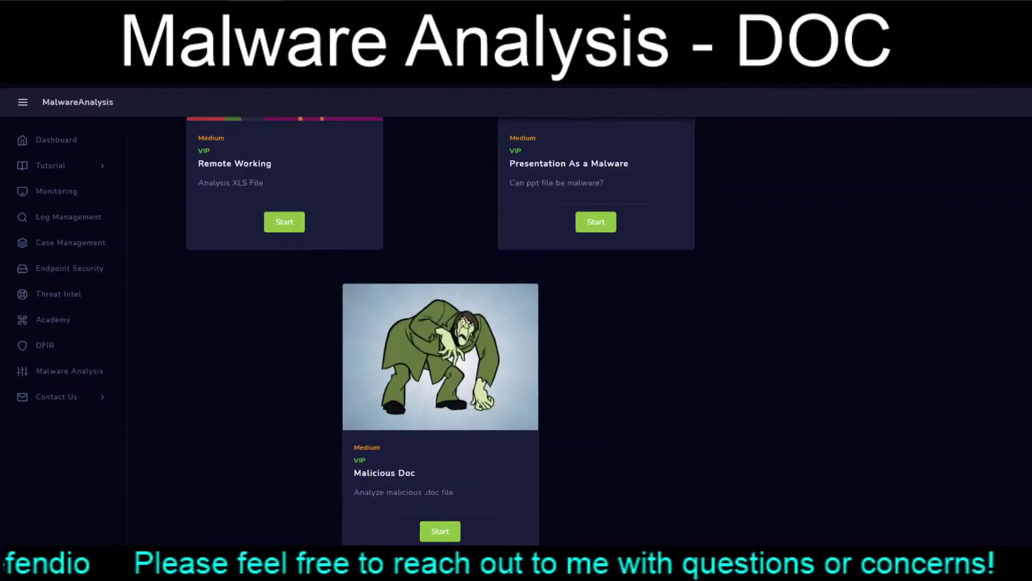
{"action": "scroll", "coordinate": [440, 322], "scroll_direction": "up", "scroll_amount": 3}
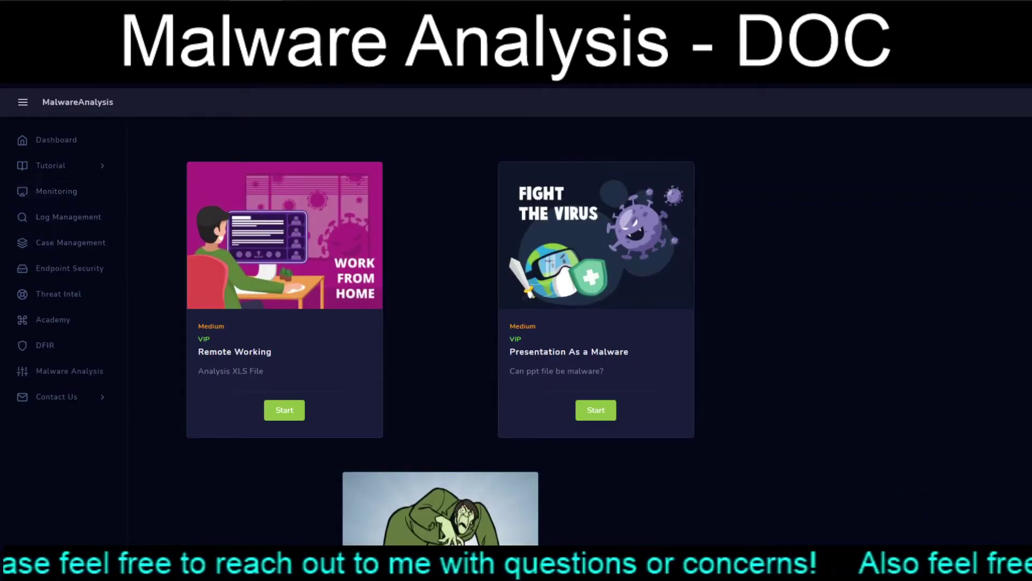
- Open the Monitoring alerts and examine the details of the SOC127 - SQL Injection Detected alert
{"action": "left_click", "coordinate": [56, 190]}
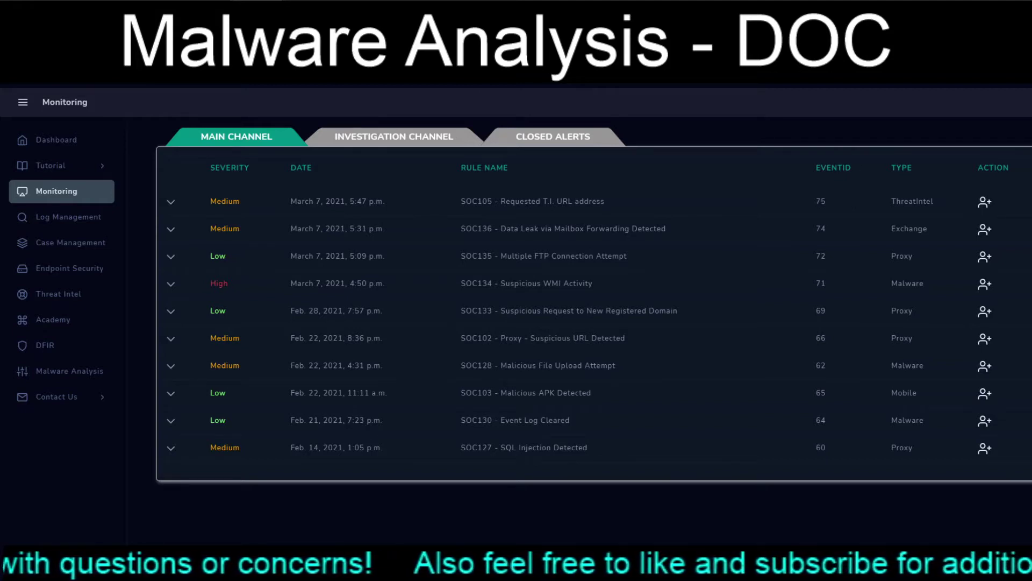
{"action": "left_click_drag", "start_coordinate": [290, 447], "coordinate": [371, 448]}
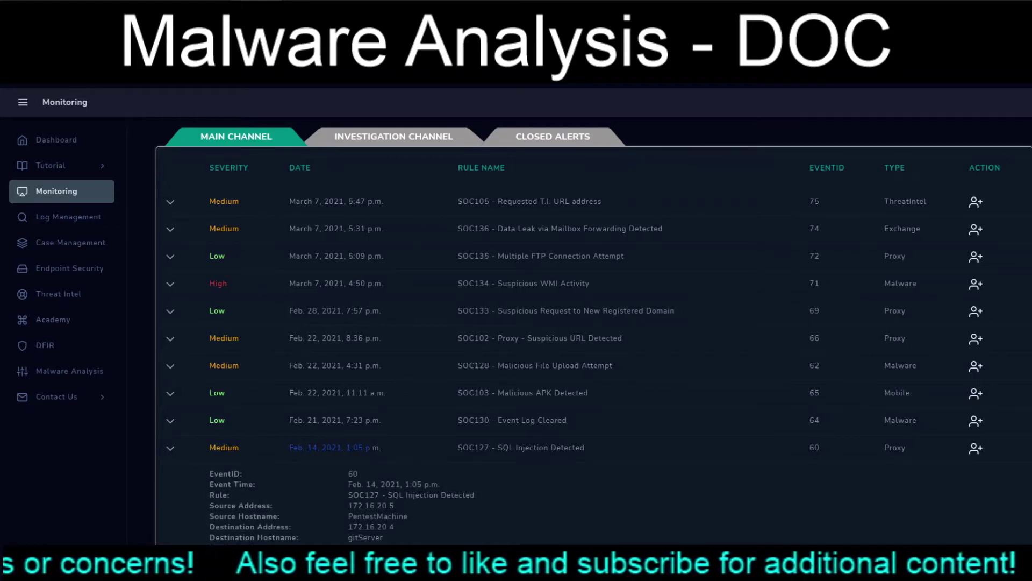
{"action": "scroll", "coordinate": [593, 317], "scroll_direction": "down", "scroll_amount": 1}
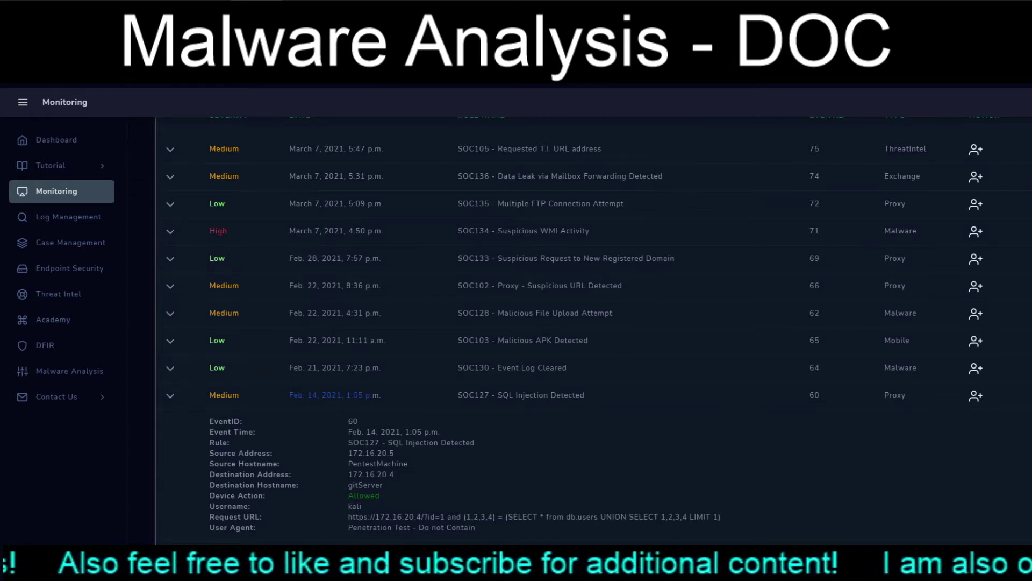
{"action": "scroll", "coordinate": [593, 316], "scroll_direction": "up", "scroll_amount": 1}
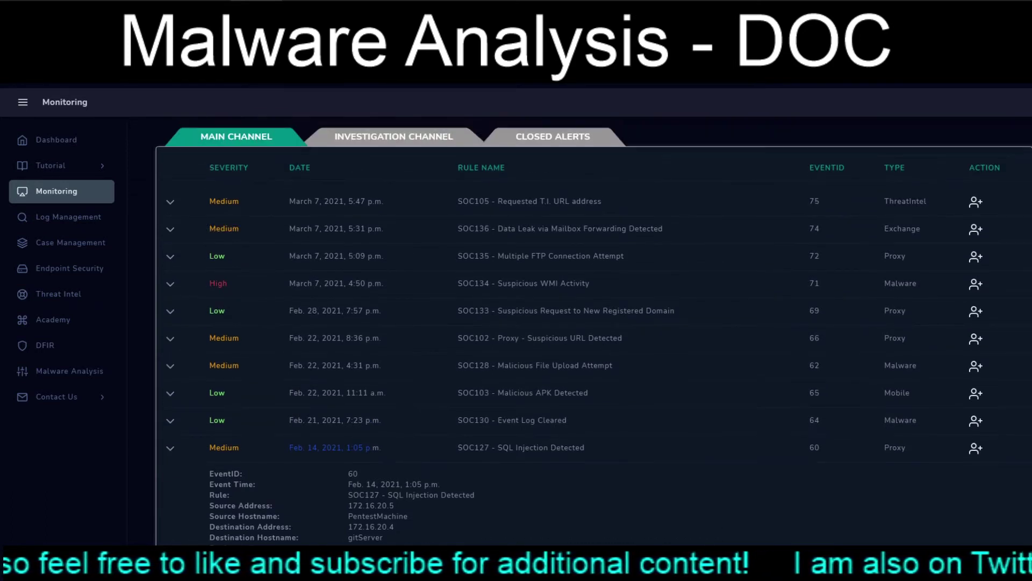